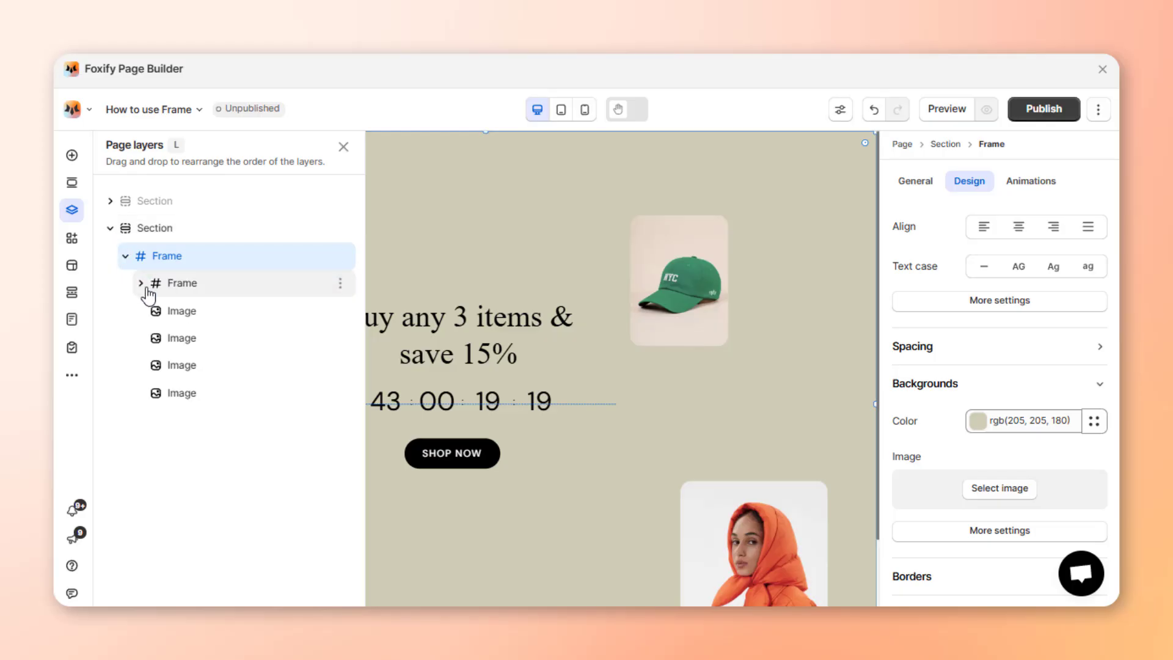
Step: Try a Fade in page load animation on the frame holding the heading, countdown and shop button, and switch to another animation
{"action": "left_click", "coordinate": [141, 283]}
{"action": "left_click", "coordinate": [343, 146]}
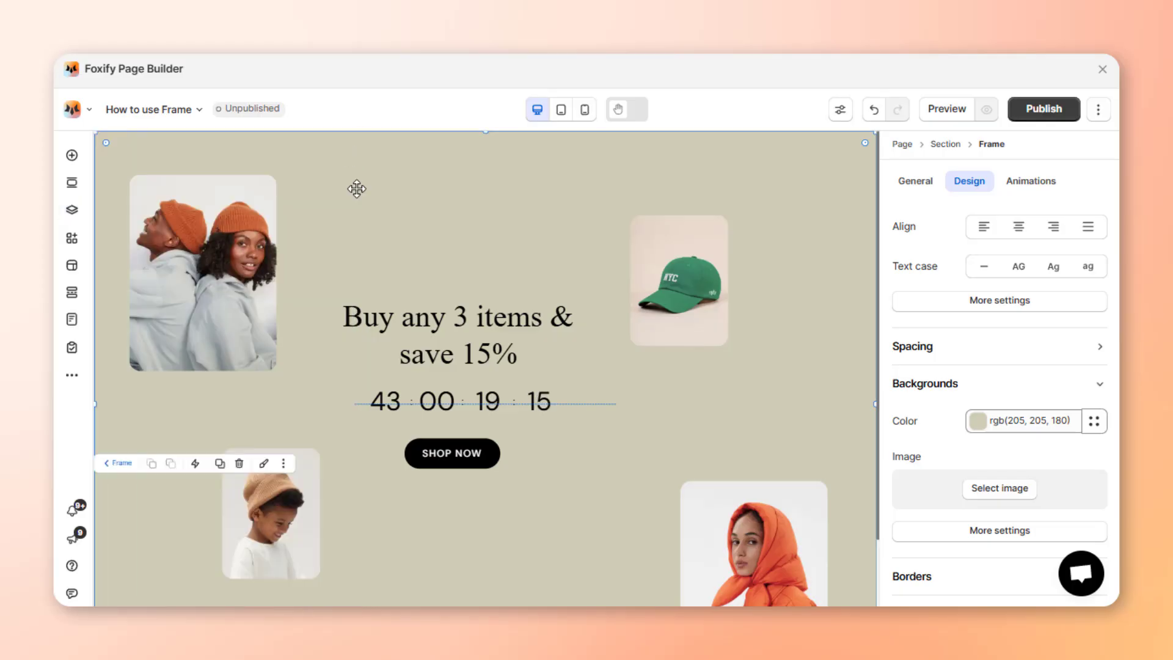
{"action": "left_click", "coordinate": [439, 282]}
{"action": "left_click", "coordinate": [1016, 292]}
{"action": "left_click", "coordinate": [996, 350]}
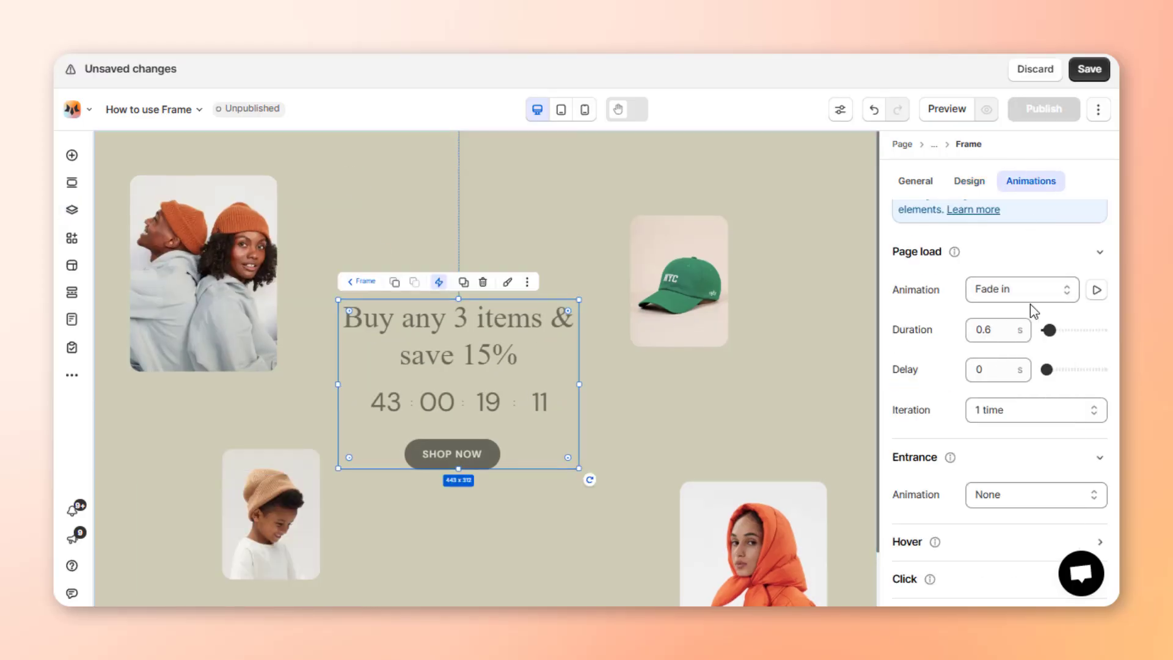
{"action": "left_click", "coordinate": [1027, 291]}
{"action": "left_click", "coordinate": [1006, 460]}
Step: Reposition the cap, couple, child and orange-hood images and the central text frame within the beige frame
{"action": "left_click", "coordinate": [649, 278]}
{"action": "left_click_drag", "start_coordinate": [671, 272], "coordinate": [694, 259]}
{"action": "left_click", "coordinate": [539, 365]}
{"action": "left_click_drag", "start_coordinate": [541, 367], "coordinate": [598, 382]}
{"action": "left_click_drag", "start_coordinate": [230, 285], "coordinate": [266, 271]}
{"action": "left_click_drag", "start_coordinate": [267, 512], "coordinate": [240, 523]}
{"action": "scroll", "coordinate": [649, 515], "scroll_direction": "down", "scroll_amount": 1}
{"action": "left_click_drag", "start_coordinate": [762, 520], "coordinate": [756, 481]}
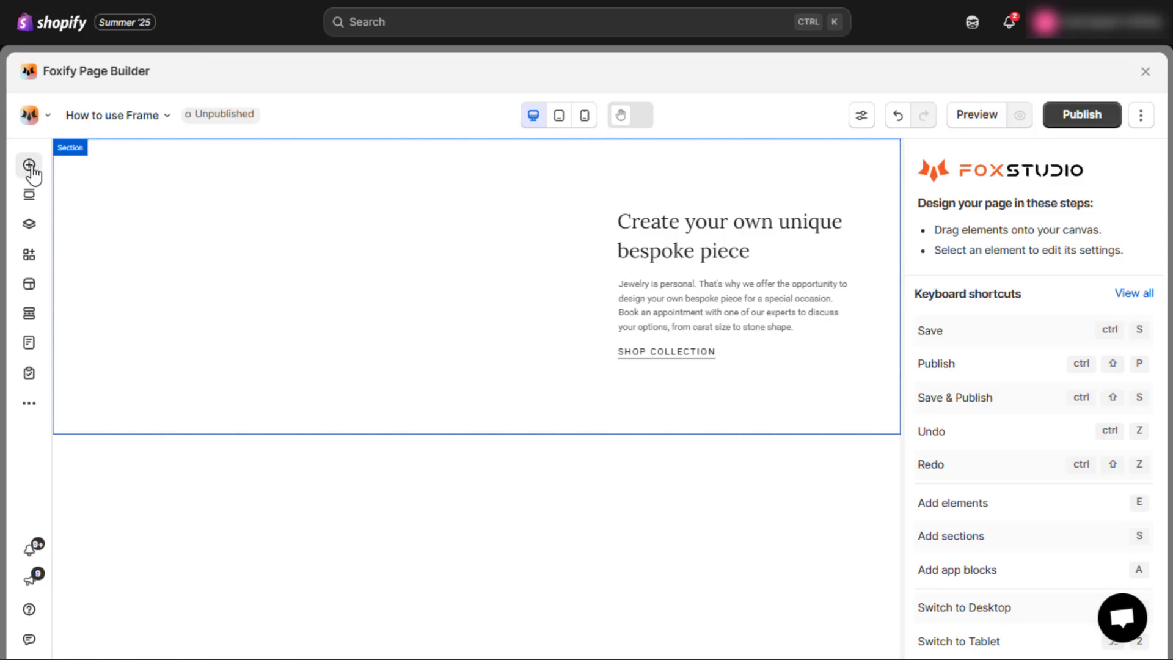
Step: Place a Frame element in the empty area beside the section's text and enlarge it to about 673 x 388
{"action": "left_click", "coordinate": [29, 166]}
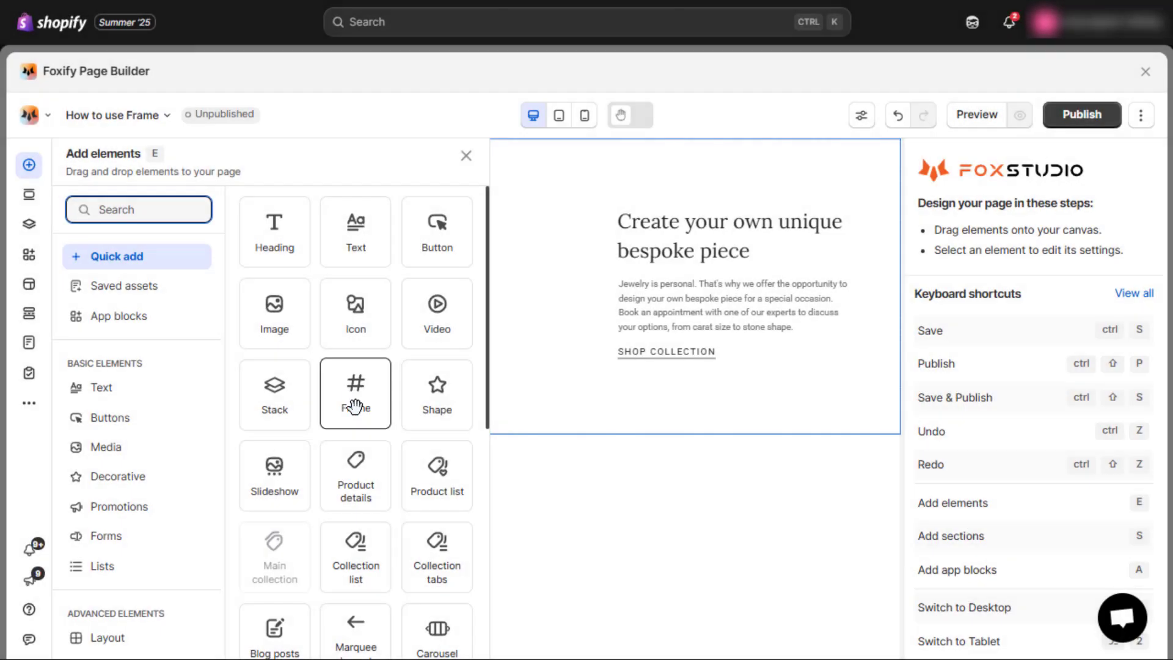
{"action": "left_click_drag", "start_coordinate": [355, 405], "coordinate": [191, 223]}
{"action": "left_click_drag", "start_coordinate": [192, 266], "coordinate": [341, 411]}
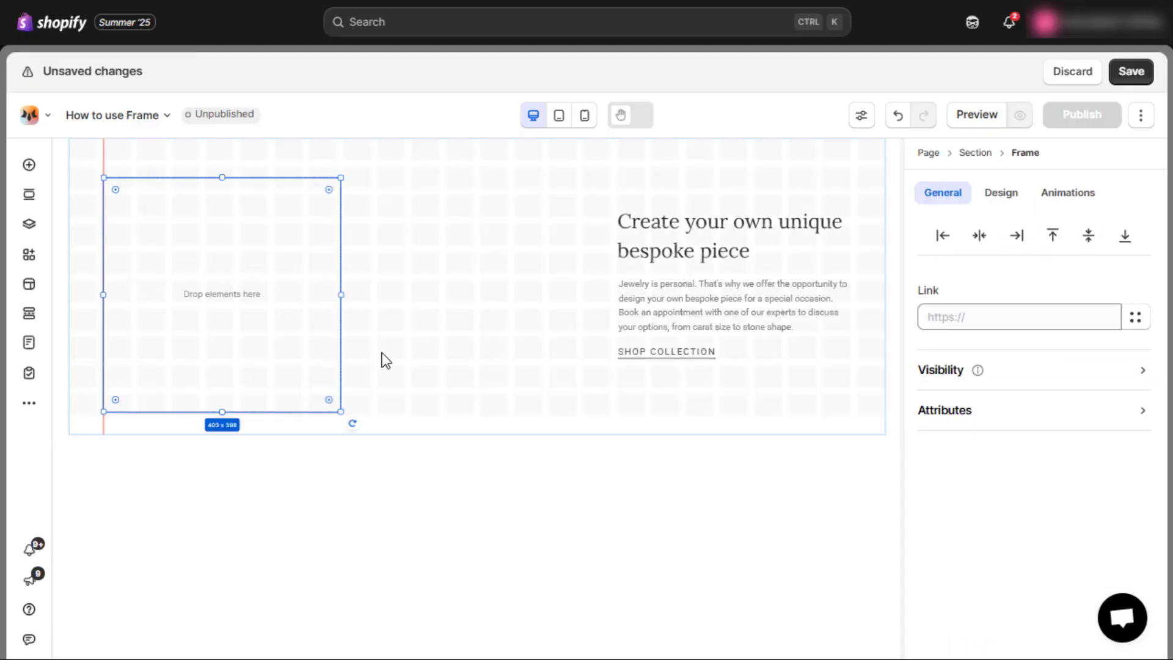
{"action": "left_click_drag", "start_coordinate": [340, 294], "coordinate": [498, 294]}
{"action": "left_click", "coordinate": [566, 289]}
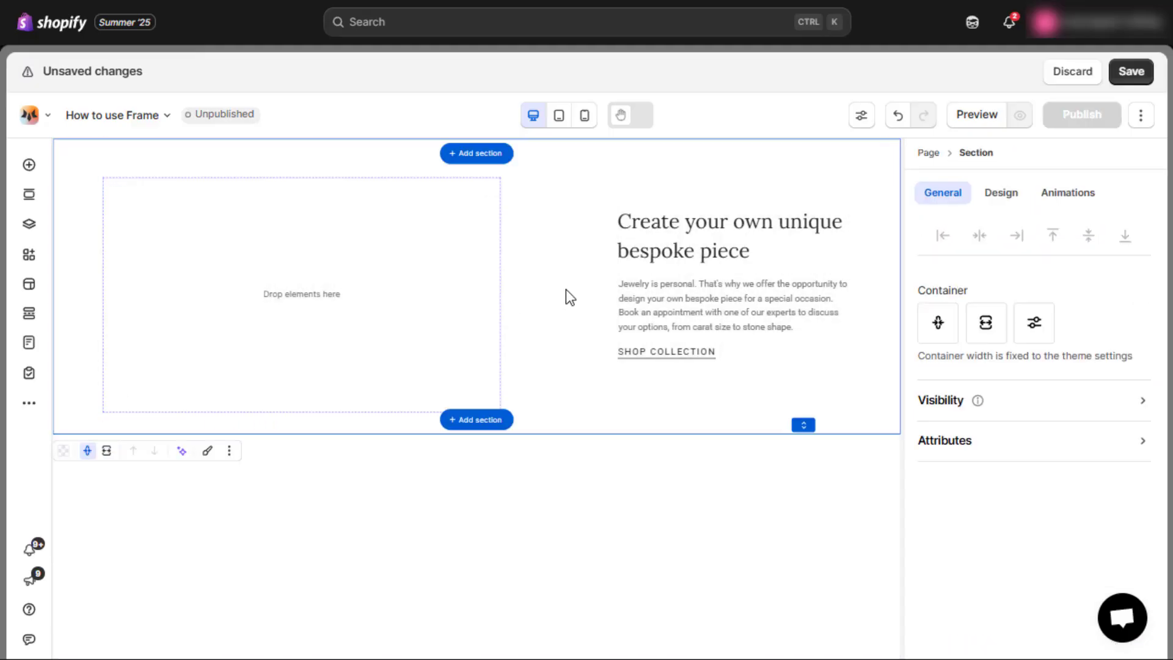
Step: Move the heading, paragraph and Shop Collection button into the new frame, arranged one below another
{"action": "left_click_drag", "start_coordinate": [676, 244], "coordinate": [173, 231]}
{"action": "left_click_drag", "start_coordinate": [642, 301], "coordinate": [189, 299]}
{"action": "left_click_drag", "start_coordinate": [629, 352], "coordinate": [153, 347]}
{"action": "left_click", "coordinate": [644, 320]}
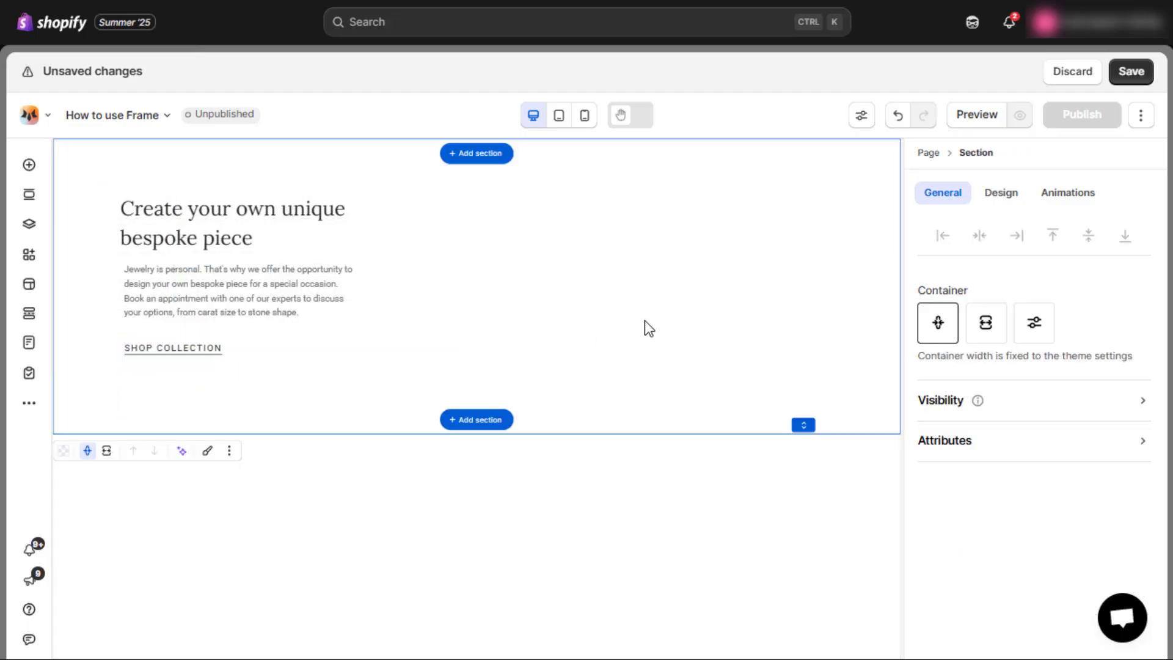
Step: Examine which elements are nested inside the frame in the page layers
{"action": "left_click", "coordinate": [36, 234]}
{"action": "left_click", "coordinate": [71, 215]}
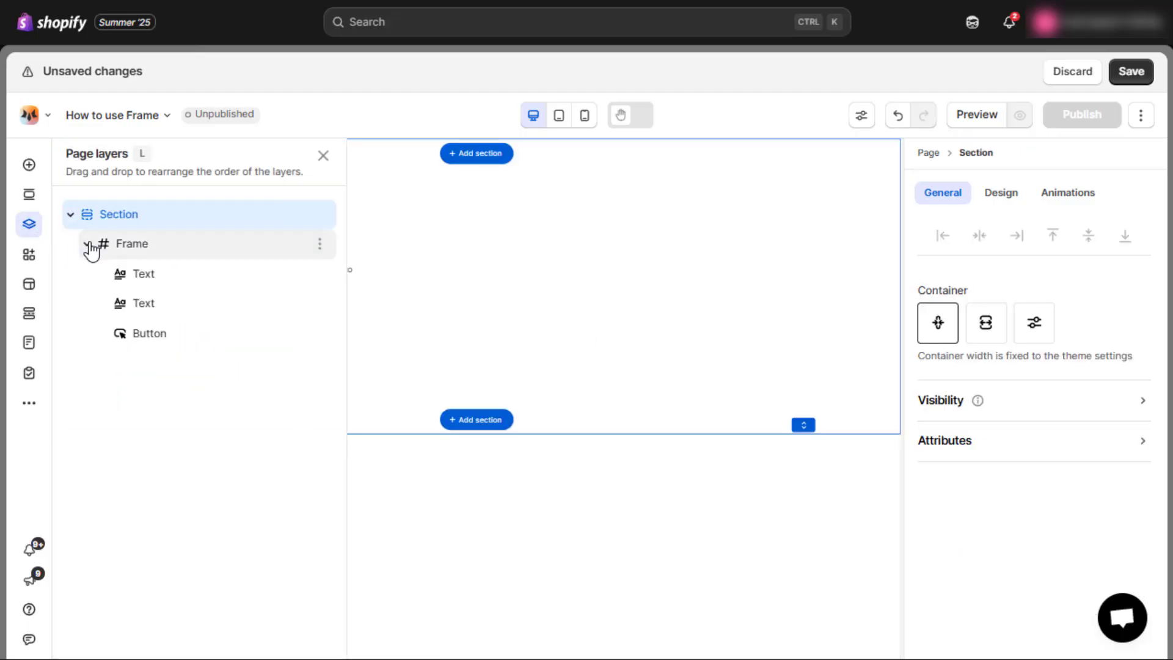
{"action": "left_click", "coordinate": [323, 156]}
Step: Move the frame with its nested text and button toward the section's right side
{"action": "left_click", "coordinate": [327, 233]}
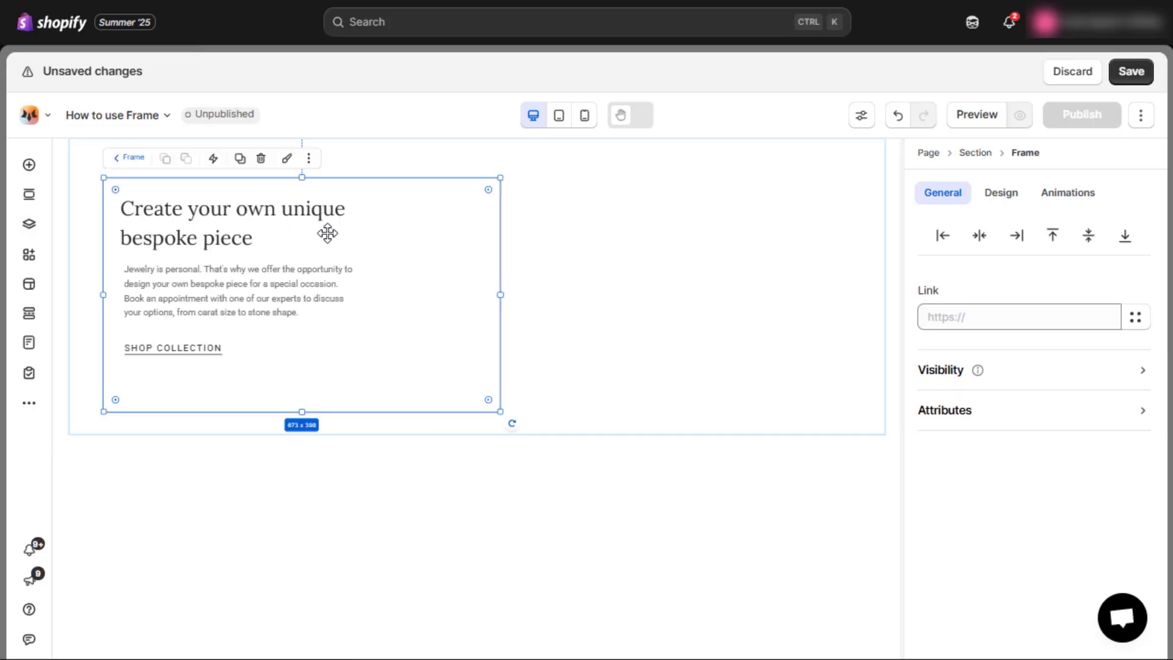
{"action": "left_click_drag", "start_coordinate": [327, 233], "coordinate": [484, 235]}
{"action": "left_click", "coordinate": [718, 237]}
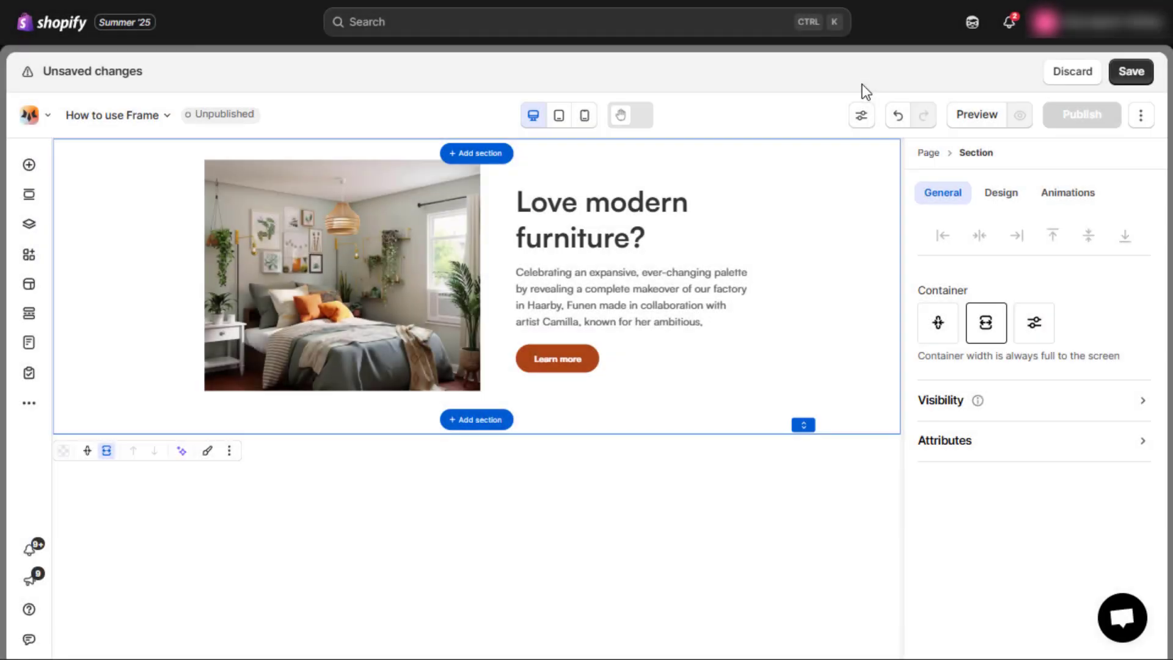
Step: Wrap the bedroom image, heading, paragraph and button in one frame using Frame selection, and check its nested elements in the page layers
{"action": "left_click", "coordinate": [591, 219]}
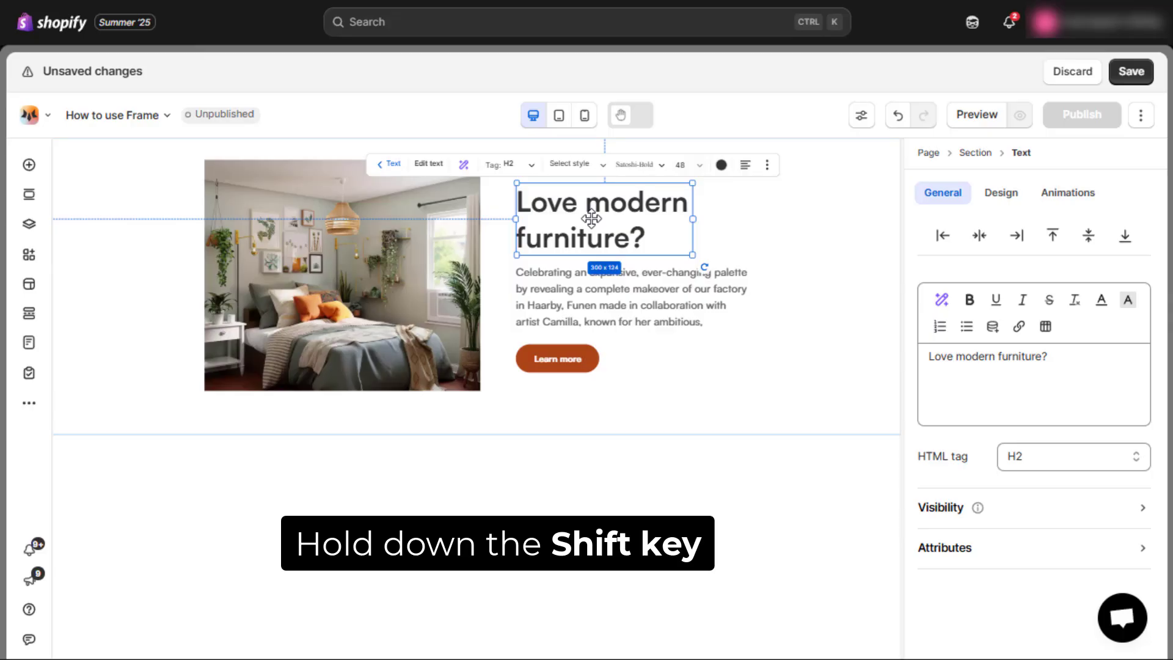
{"action": "left_click", "coordinate": [574, 295], "text": "shift"}
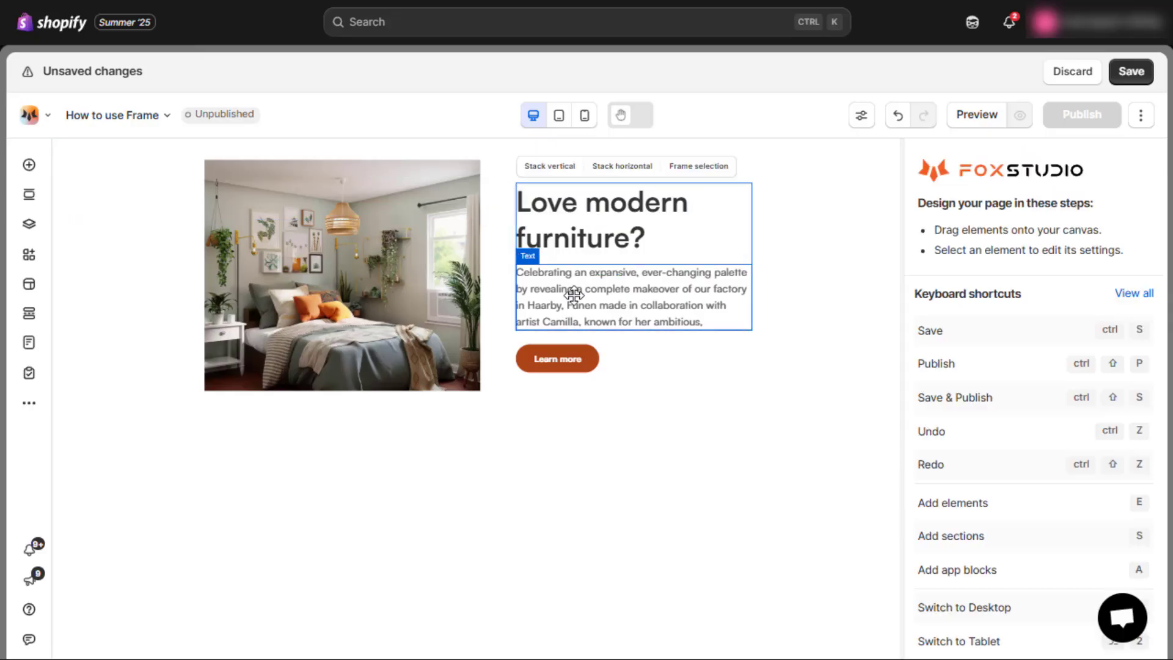
{"action": "left_click", "coordinate": [430, 312], "text": "shift"}
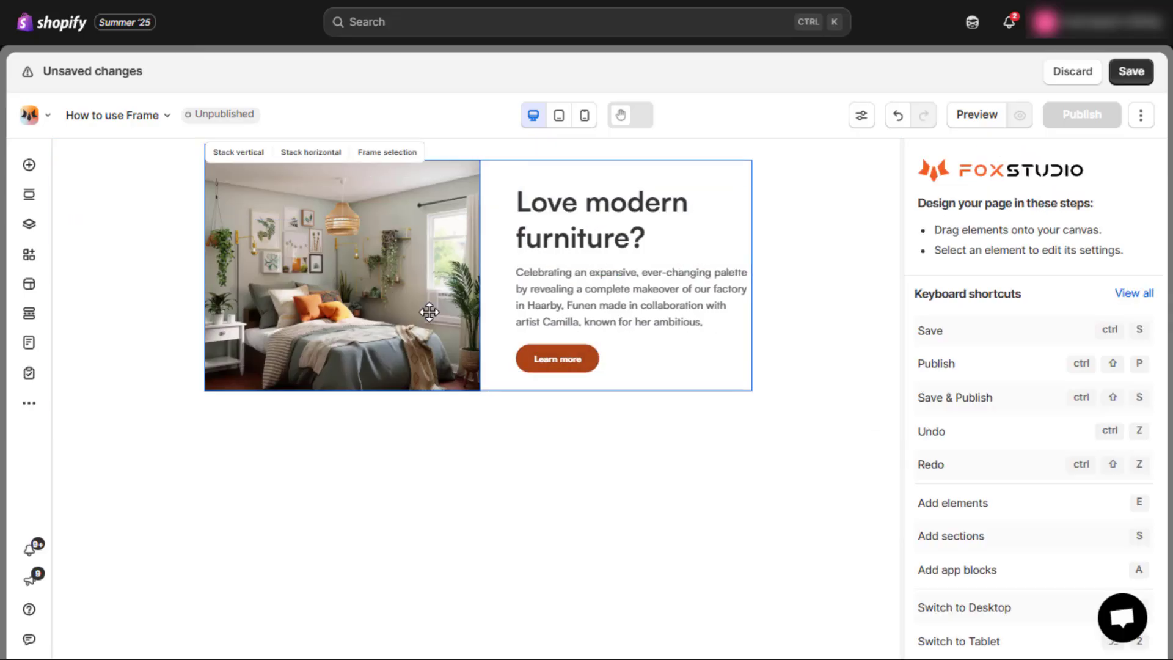
{"action": "left_click", "coordinate": [390, 153]}
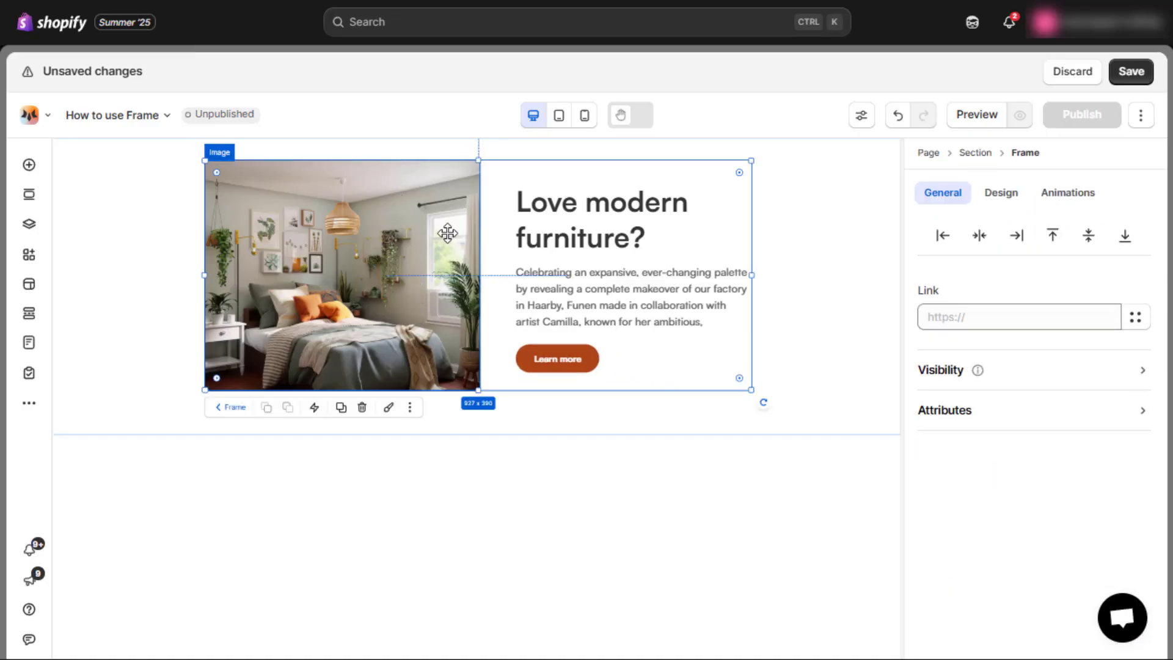
{"action": "left_click", "coordinate": [35, 224]}
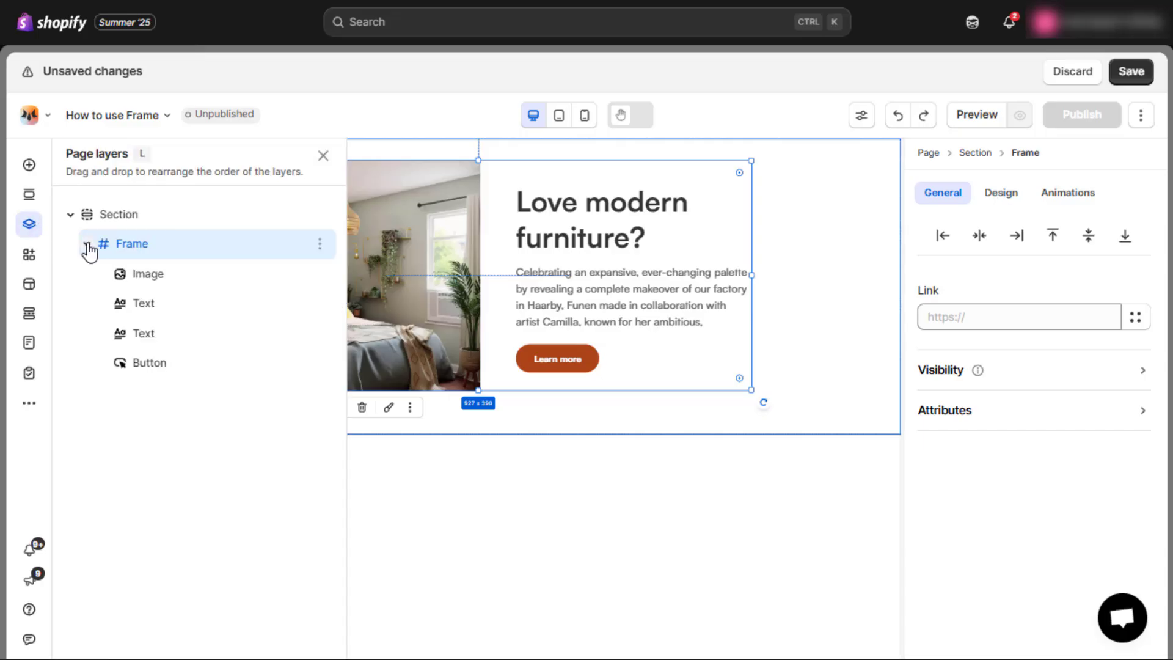
{"action": "left_click", "coordinate": [322, 156]}
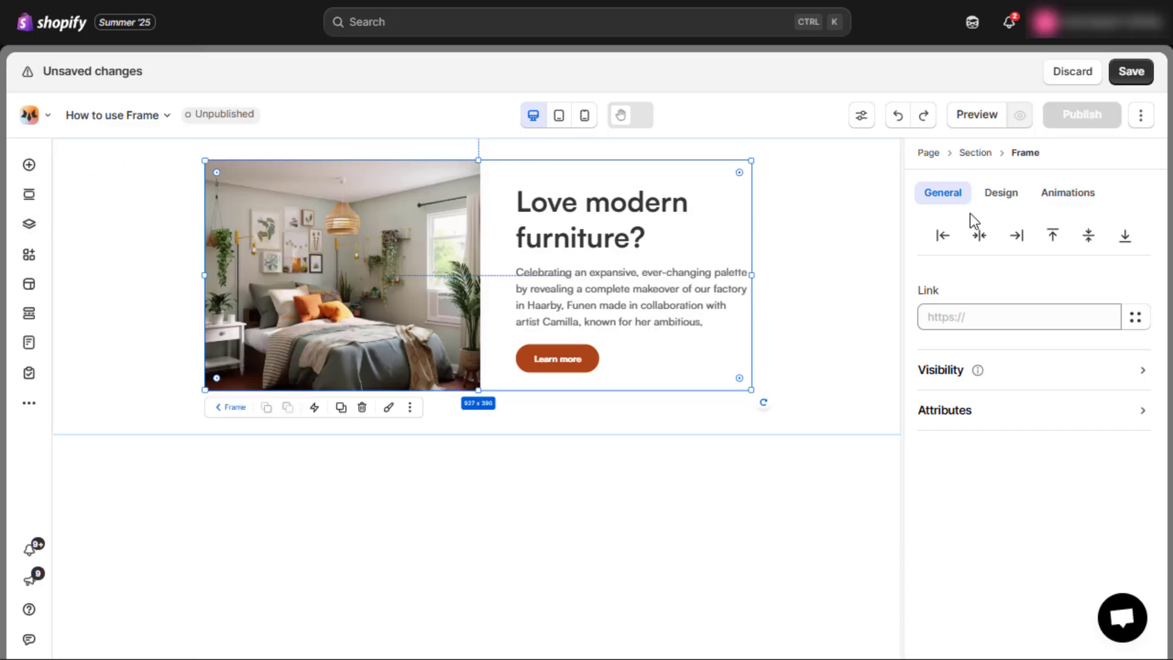
Step: Try yellow, orange and red as the frame's background color and settle on white
{"action": "left_click", "coordinate": [1000, 193]}
{"action": "scroll", "coordinate": [1029, 421], "scroll_direction": "down", "scroll_amount": 8}
{"action": "left_click", "coordinate": [995, 507]}
{"action": "scroll", "coordinate": [1022, 451], "scroll_direction": "down", "scroll_amount": 2}
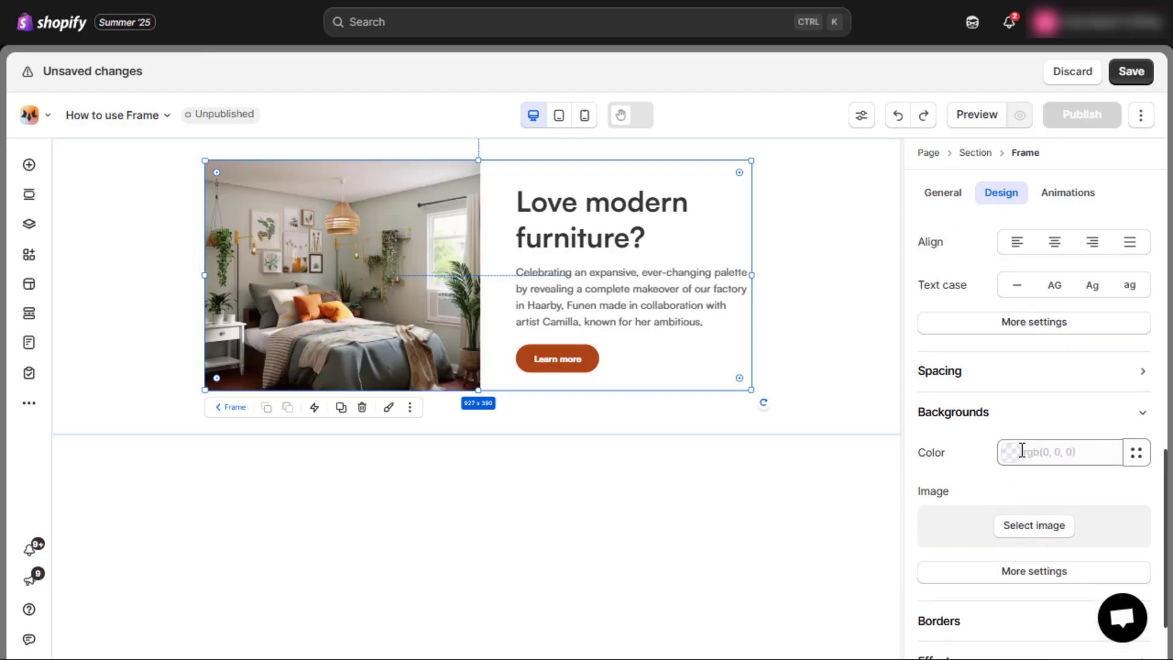
{"action": "left_click", "coordinate": [1022, 451]}
{"action": "left_click", "coordinate": [809, 410]}
{"action": "left_click", "coordinate": [787, 411]}
{"action": "left_click", "coordinate": [765, 410]}
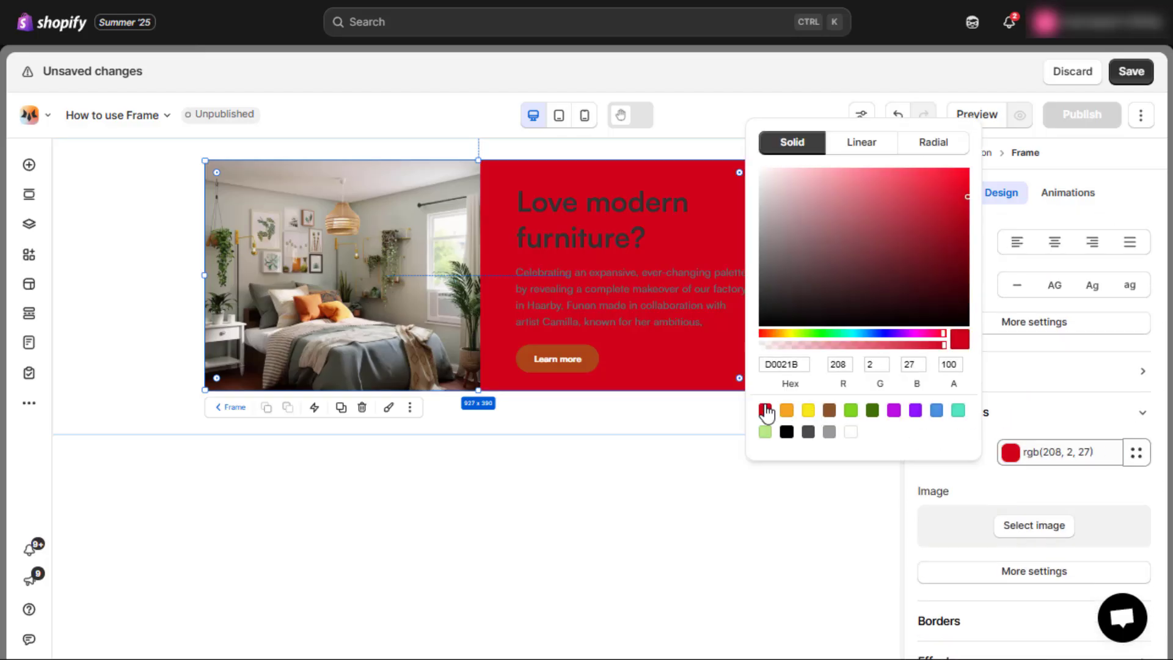
{"action": "left_click", "coordinate": [852, 434]}
{"action": "left_click", "coordinate": [1042, 427]}
Step: Try the Fade in and Fade in up page load animations on the frame and reset the animation to None
{"action": "left_click", "coordinate": [1076, 201]}
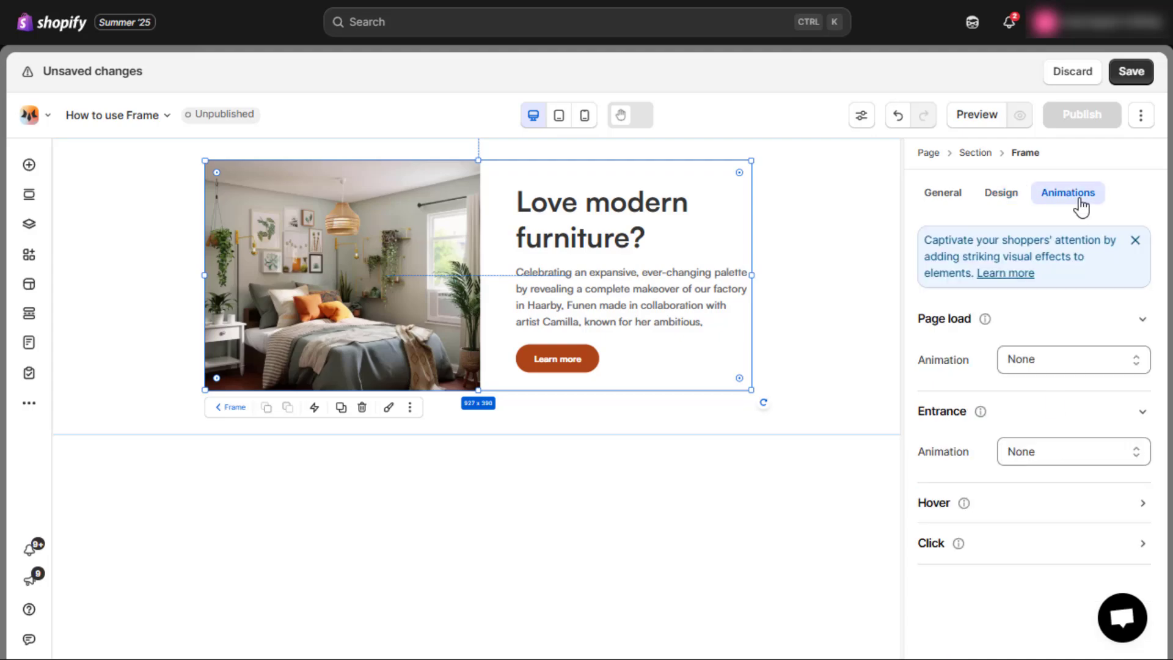
{"action": "left_click", "coordinate": [1050, 367]}
{"action": "left_click", "coordinate": [1038, 426]}
{"action": "left_click", "coordinate": [1050, 363]}
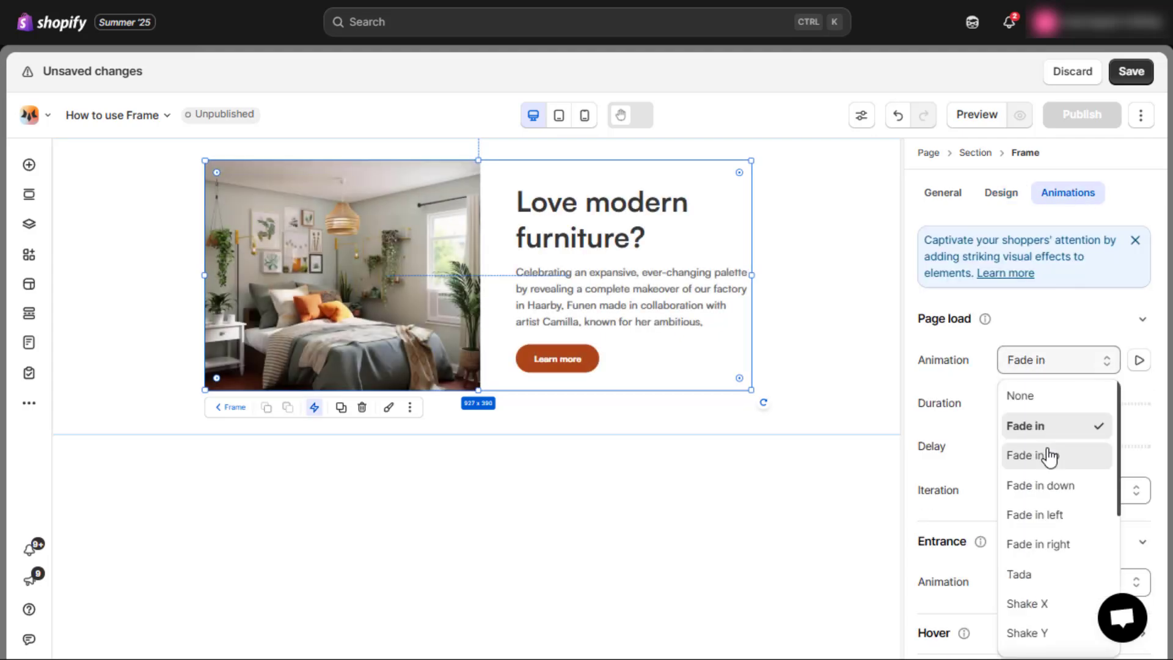
{"action": "left_click", "coordinate": [1039, 456]}
{"action": "left_click", "coordinate": [1061, 367]}
{"action": "left_click", "coordinate": [1047, 396]}
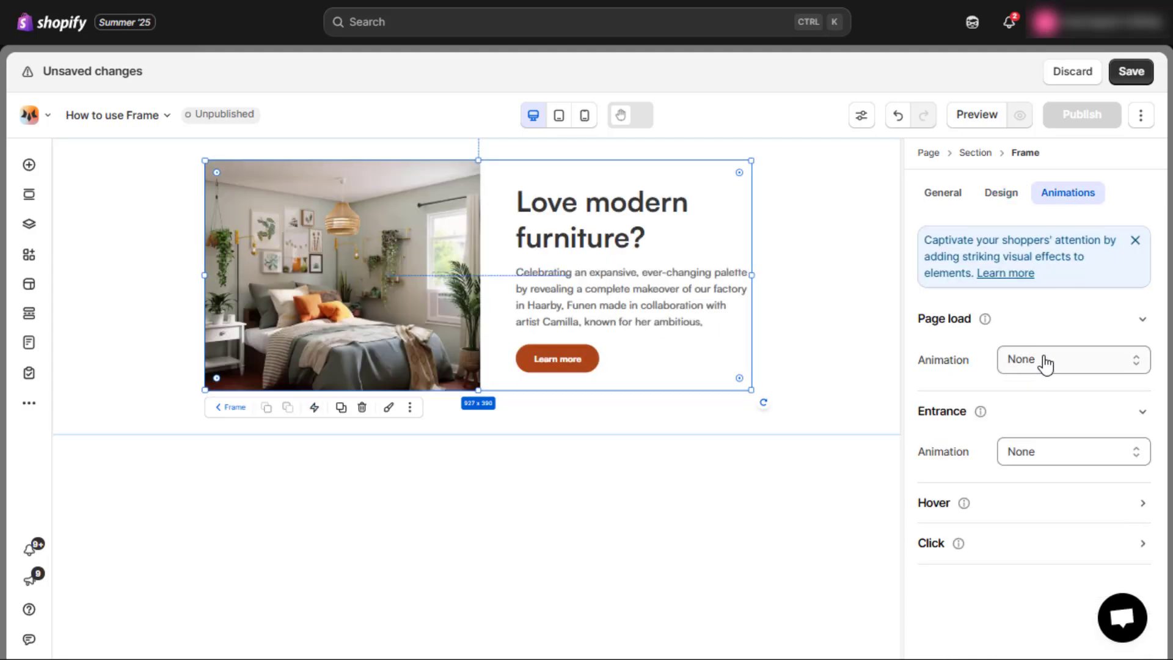
{"action": "left_click", "coordinate": [942, 194]}
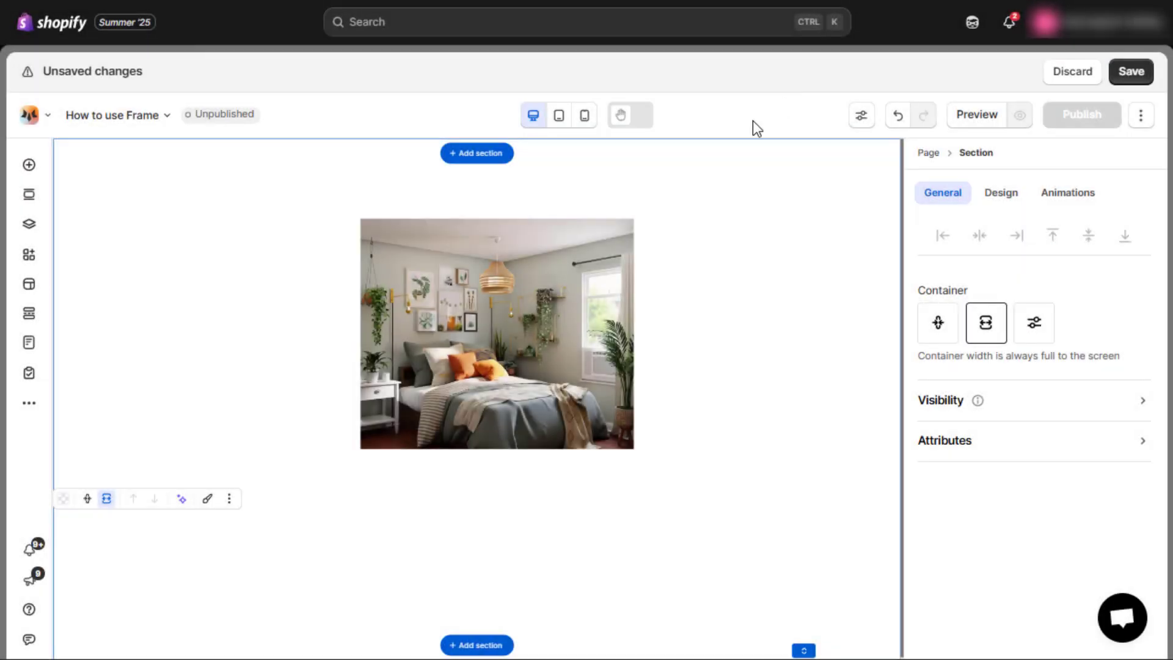
Step: Set the bedroom image's constraints to Center both horizontally and vertically within its frame
{"action": "left_click", "coordinate": [565, 284]}
{"action": "left_click", "coordinate": [501, 305]}
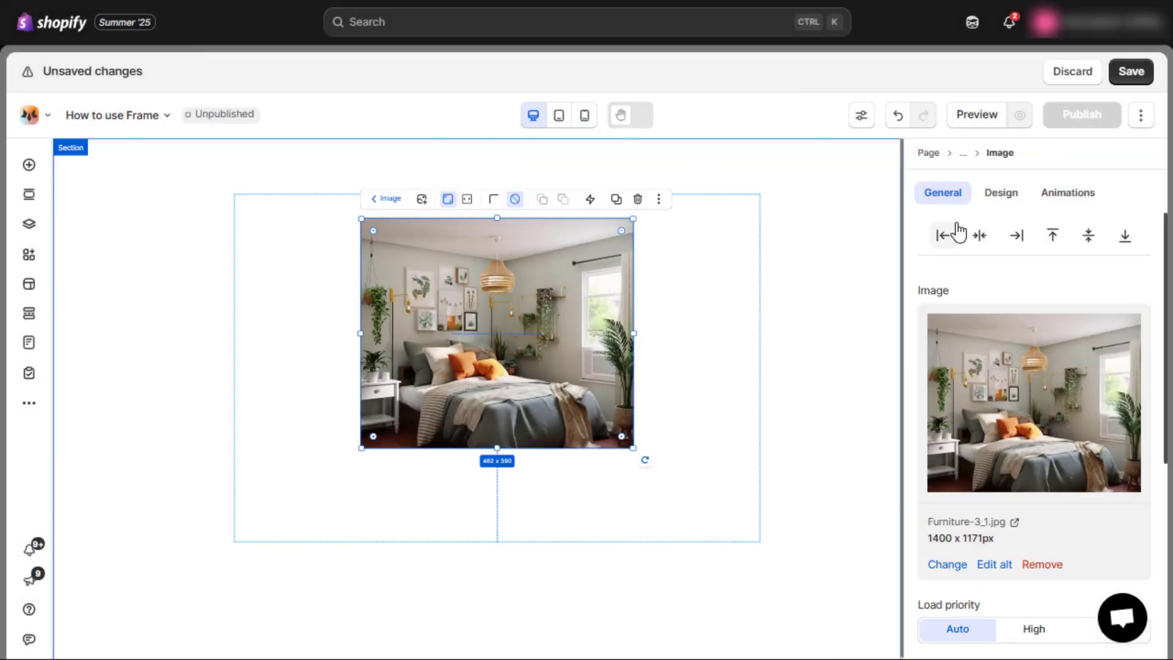
{"action": "left_click", "coordinate": [993, 194]}
{"action": "scroll", "coordinate": [977, 397], "scroll_direction": "down", "scroll_amount": 3}
{"action": "left_click", "coordinate": [964, 367]}
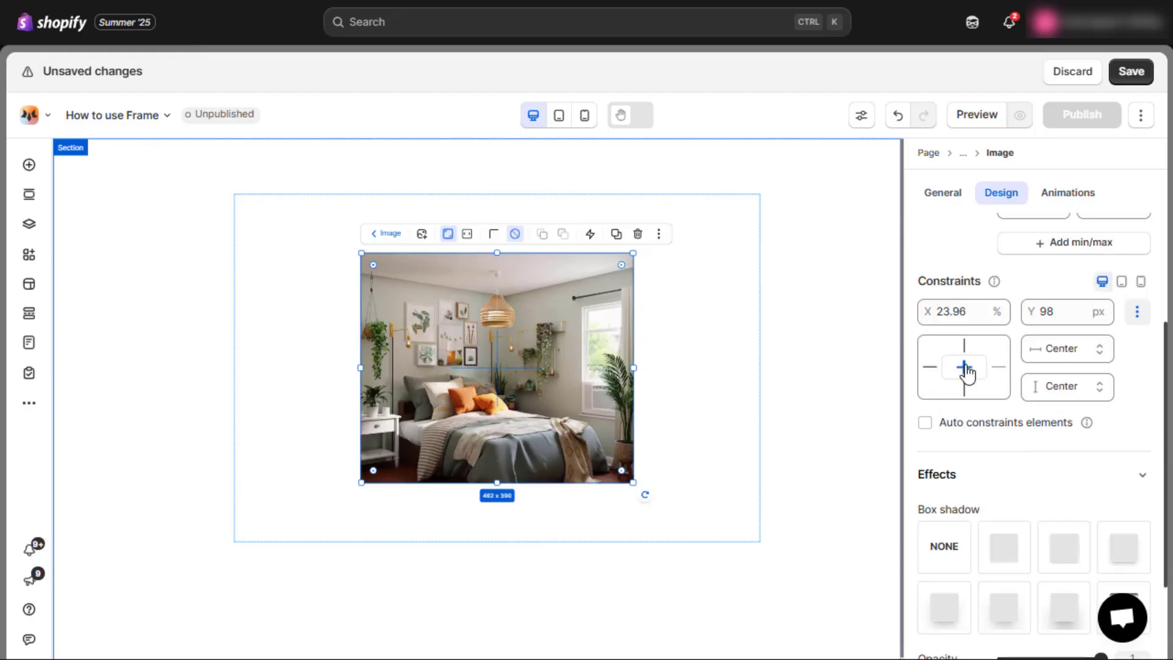
Step: Shrink the frame around the image from its right, bottom and left edges to about 637 x 498
{"action": "left_click", "coordinate": [752, 377]}
{"action": "left_click_drag", "start_coordinate": [758, 370], "coordinate": [659, 394]}
{"action": "left_click_drag", "start_coordinate": [459, 547], "coordinate": [460, 486]}
{"action": "left_click_drag", "start_coordinate": [234, 338], "coordinate": [295, 342]}
Step: Open the image's design settings and test resizing the frame from its bottom edge
{"action": "left_click", "coordinate": [518, 318]}
{"action": "left_click", "coordinate": [1001, 193]}
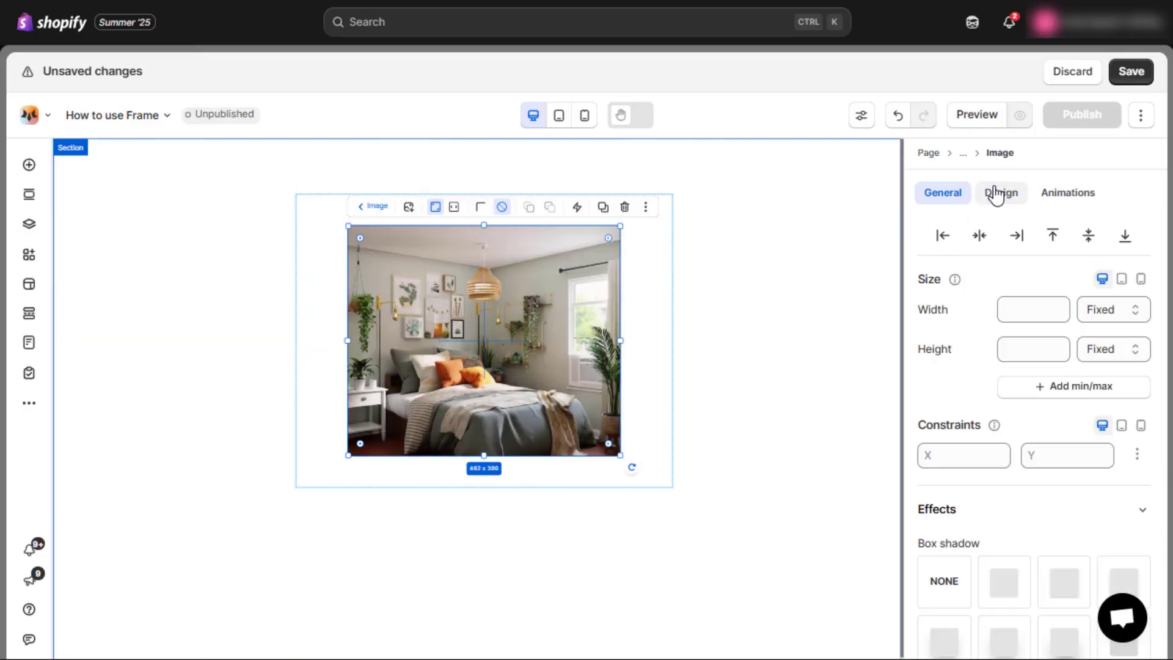
{"action": "left_click", "coordinate": [483, 486]}
{"action": "mouse_move", "coordinate": [483, 485]}
{"action": "left_mouse_down"}
{"action": "mouse_move", "coordinate": [478, 596]}
{"action": "mouse_move", "coordinate": [487, 511]}
{"action": "mouse_move", "coordinate": [497, 558]}
{"action": "mouse_move", "coordinate": [506, 487]}
{"action": "left_mouse_up"}
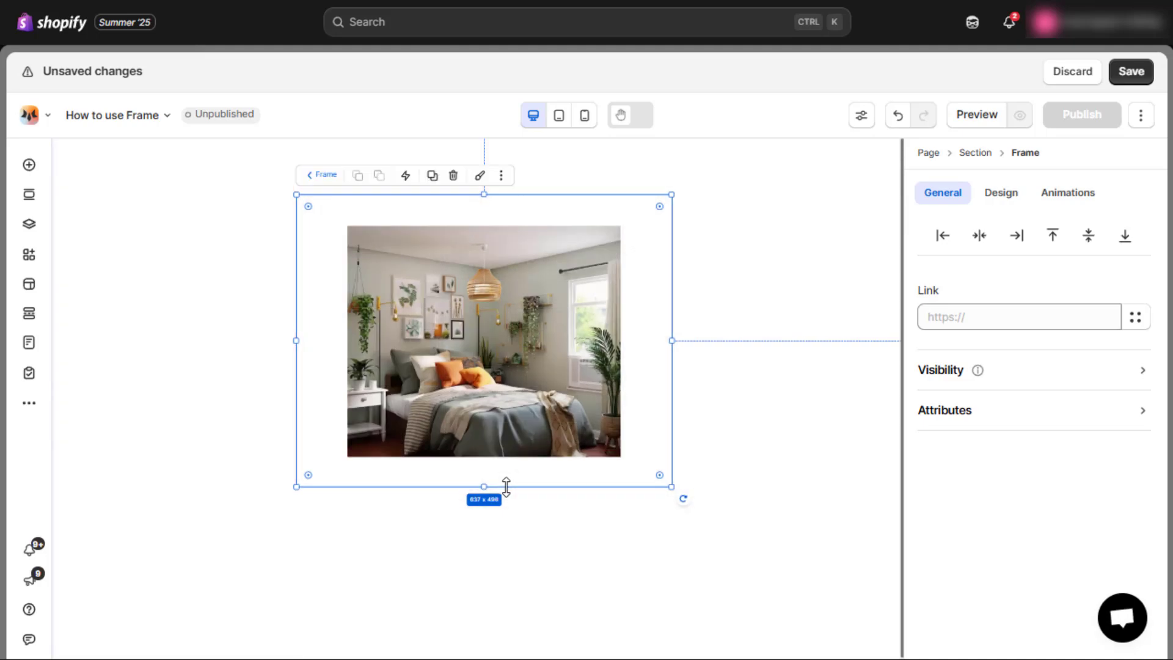
Step: Check the image's constraint settings and stretch the frame's top edge upward to a size of about 637 x 518
{"action": "left_click", "coordinate": [523, 459]}
{"action": "left_click", "coordinate": [1001, 193]}
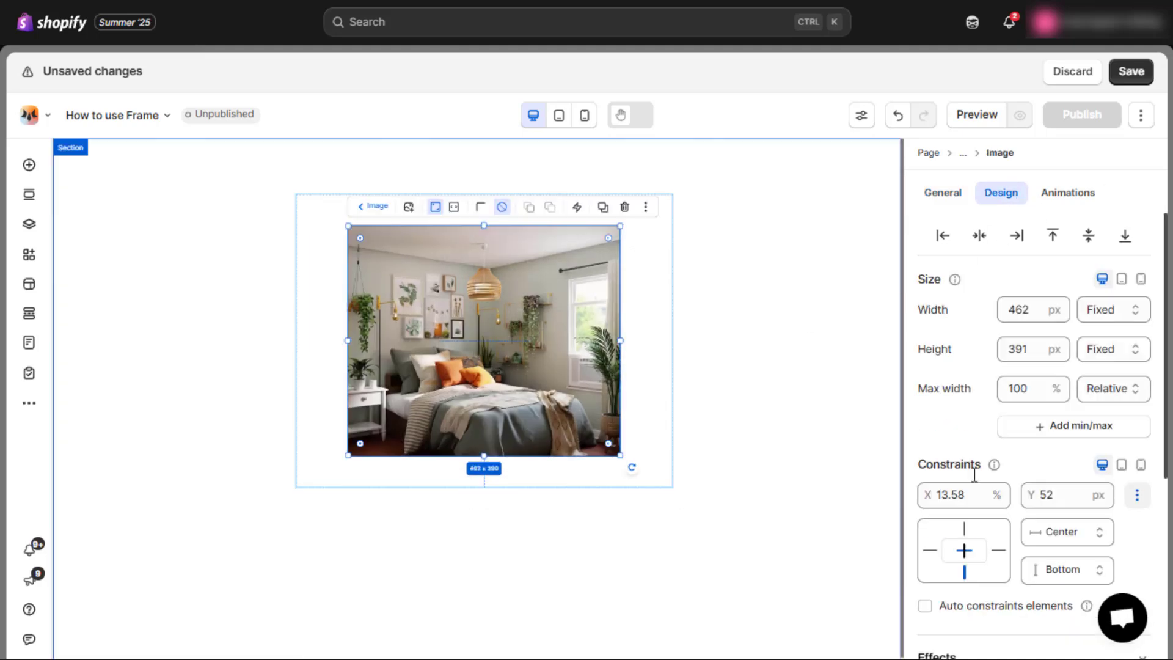
{"action": "left_click", "coordinate": [645, 229]}
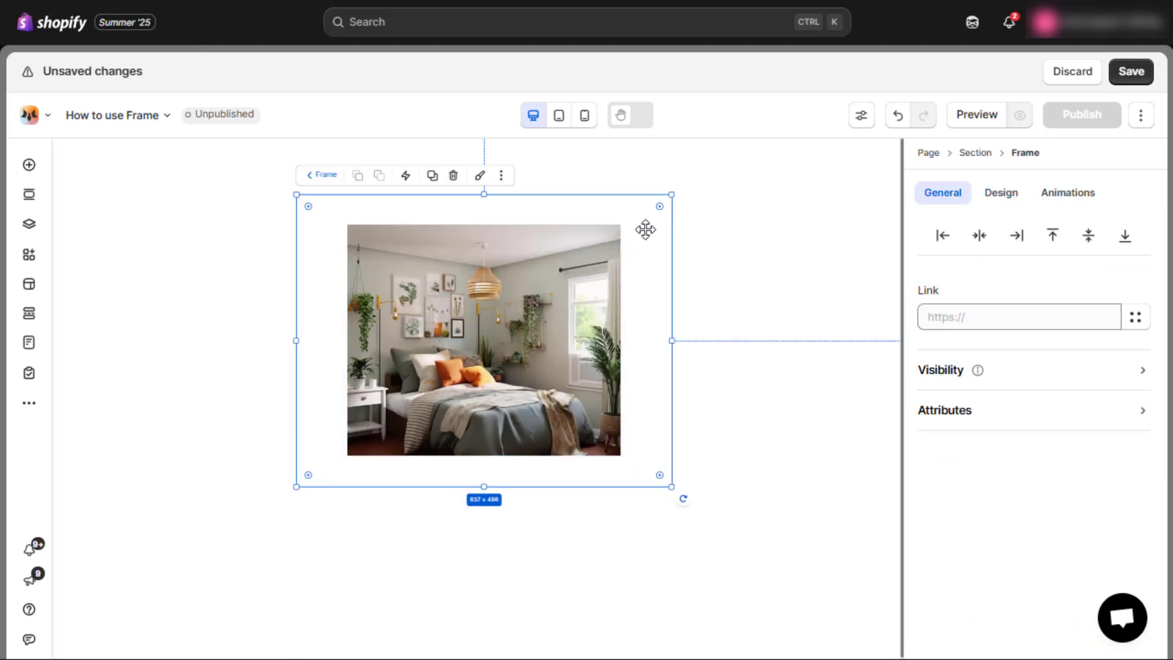
{"action": "mouse_move", "coordinate": [484, 195]}
{"action": "left_mouse_down"}
{"action": "mouse_move", "coordinate": [482, 143]}
{"action": "mouse_move", "coordinate": [474, 281]}
{"action": "mouse_move", "coordinate": [480, 144]}
{"action": "mouse_move", "coordinate": [485, 182]}
{"action": "left_mouse_up"}
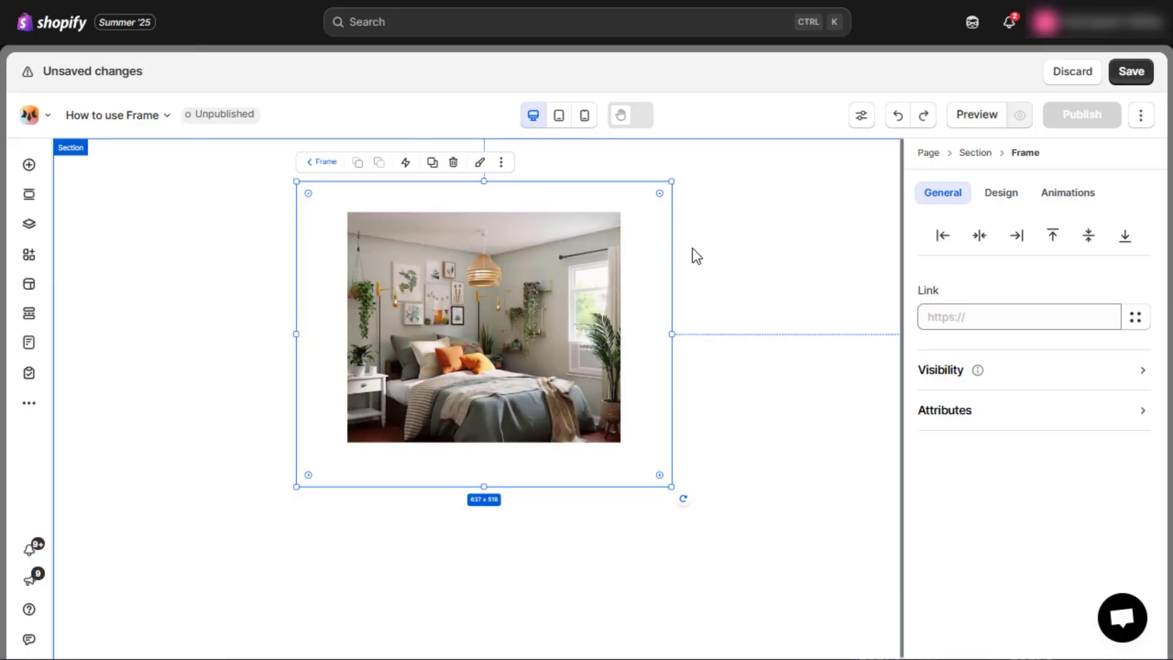
Step: Widen the image past the frame's right edge to about 898 x 390 and open its design settings
{"action": "left_click", "coordinate": [598, 348]}
{"action": "left_click_drag", "start_coordinate": [623, 330], "coordinate": [879, 336]}
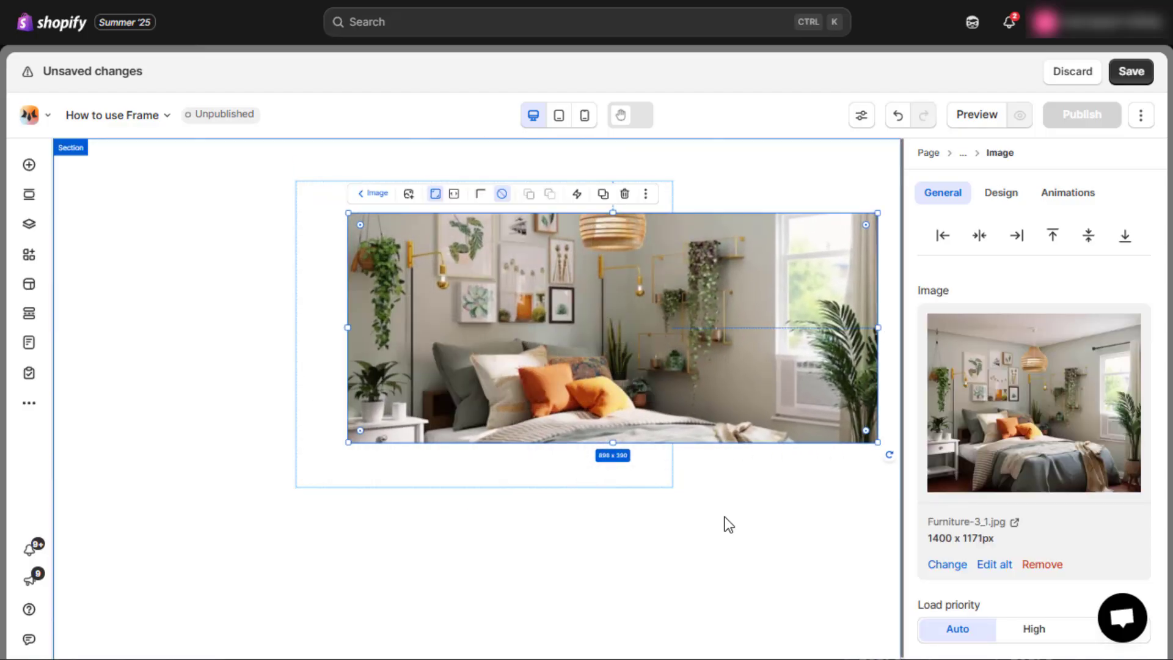
{"action": "left_click", "coordinate": [1000, 194]}
Step: Stretch the frame's left edge outward to the section's side and move the wide image back inside the frame
{"action": "left_click", "coordinate": [458, 482]}
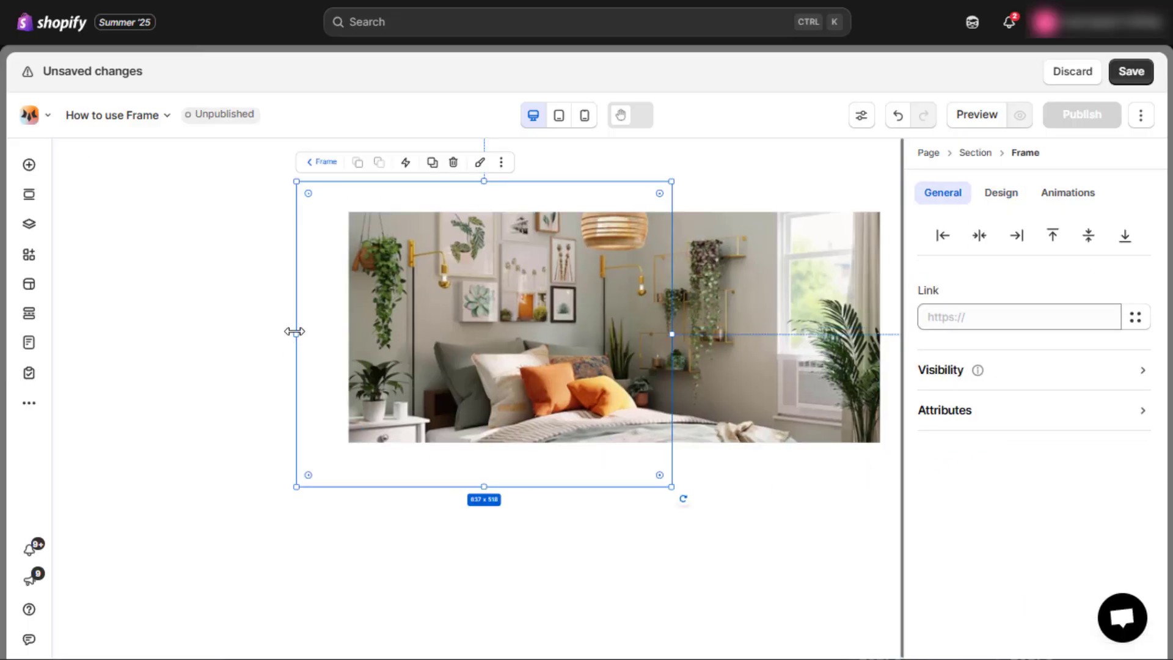
{"action": "left_click_drag", "start_coordinate": [294, 332], "coordinate": [63, 342]}
{"action": "left_click", "coordinate": [612, 308]}
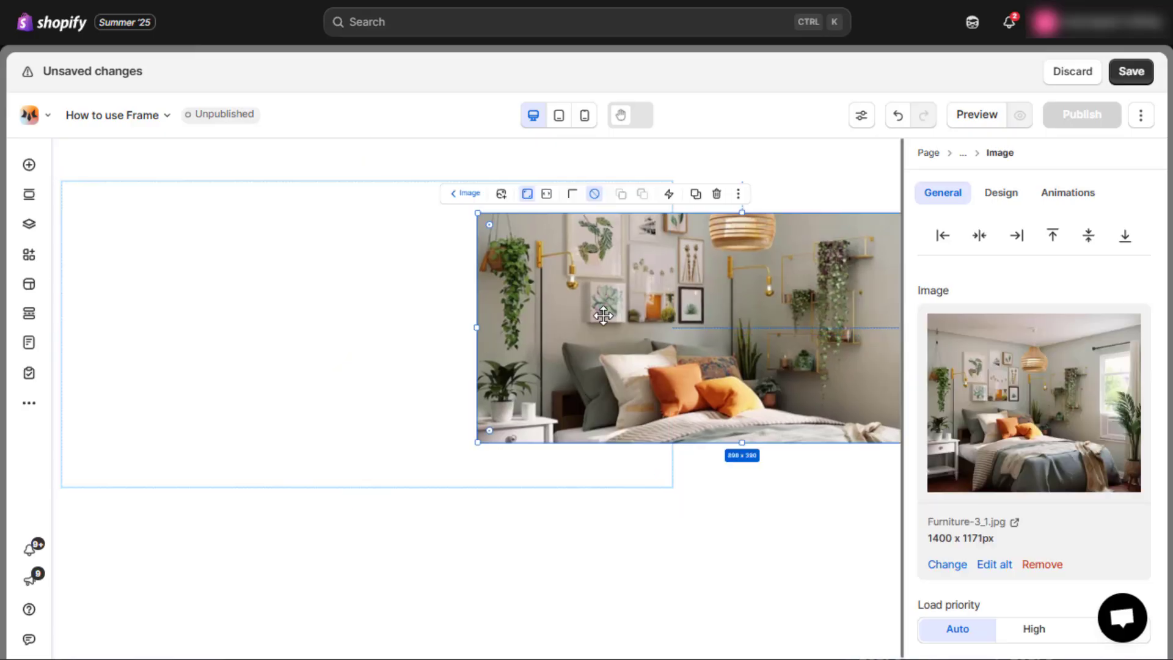
{"action": "left_click_drag", "start_coordinate": [563, 317], "coordinate": [257, 302]}
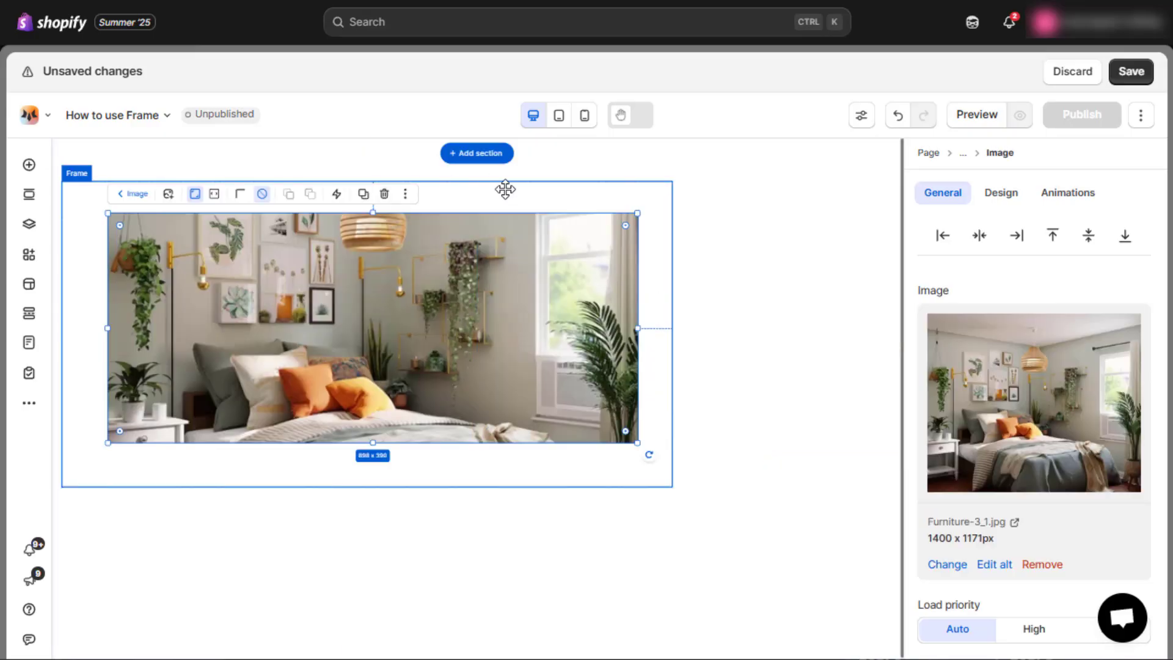
Step: Move the frame with its wide image toward the middle of the section
{"action": "left_click_drag", "start_coordinate": [506, 189], "coordinate": [639, 197]}
{"action": "left_click", "coordinate": [875, 265]}
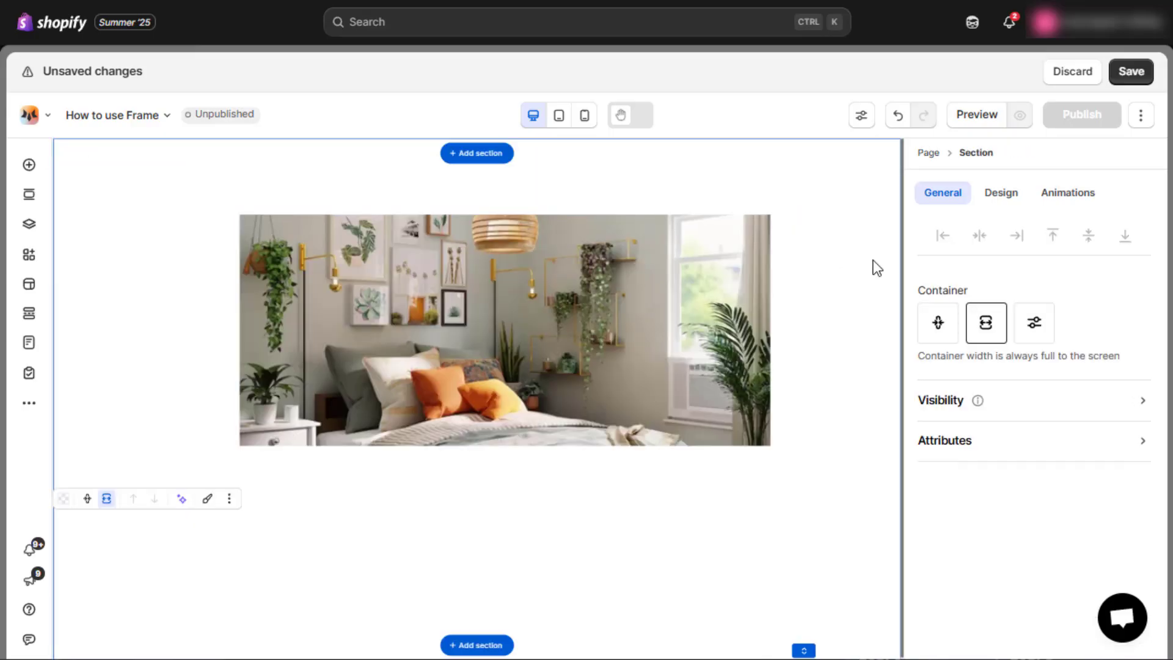
{"action": "left_click", "coordinate": [799, 296]}
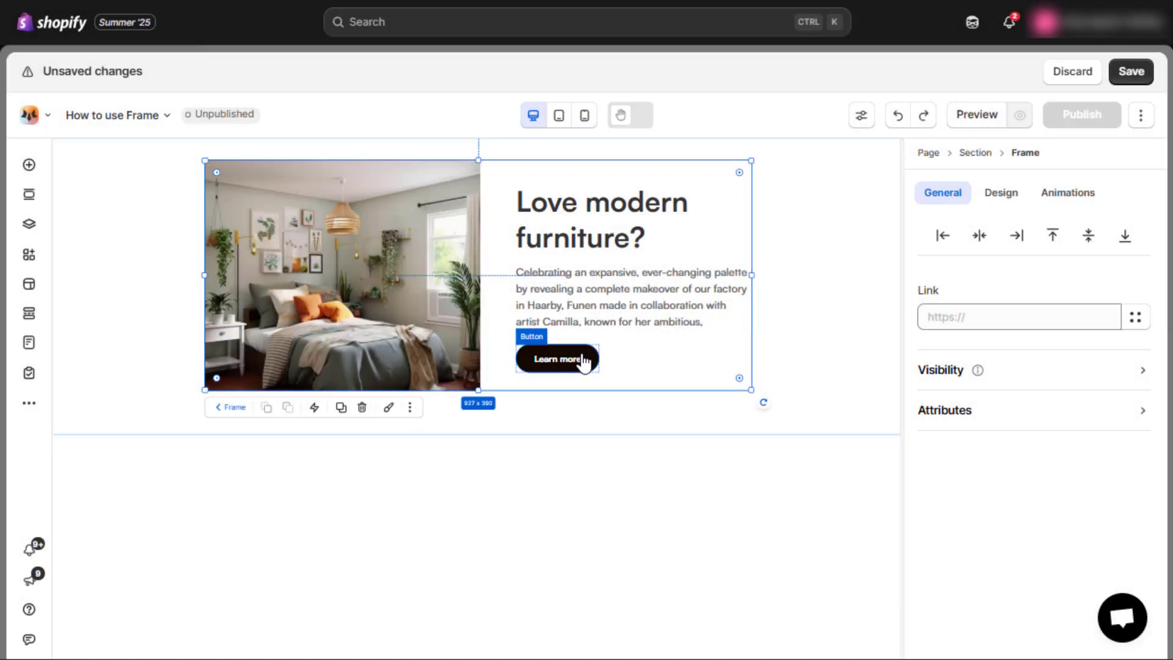
Step: Move the Learn more button out of the frame to its right and shift the frame toward the section's left side
{"action": "left_click", "coordinate": [583, 360]}
{"action": "left_click_drag", "start_coordinate": [579, 356], "coordinate": [846, 296]}
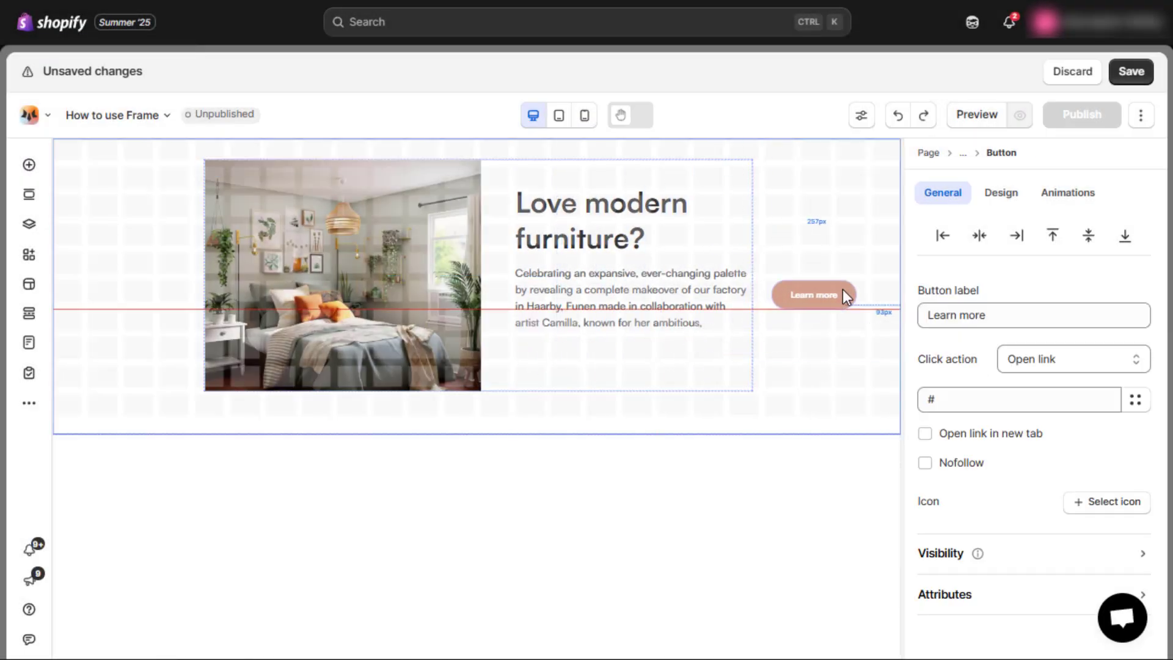
{"action": "left_click_drag", "start_coordinate": [842, 220], "coordinate": [797, 328]}
{"action": "left_click", "coordinate": [709, 240]}
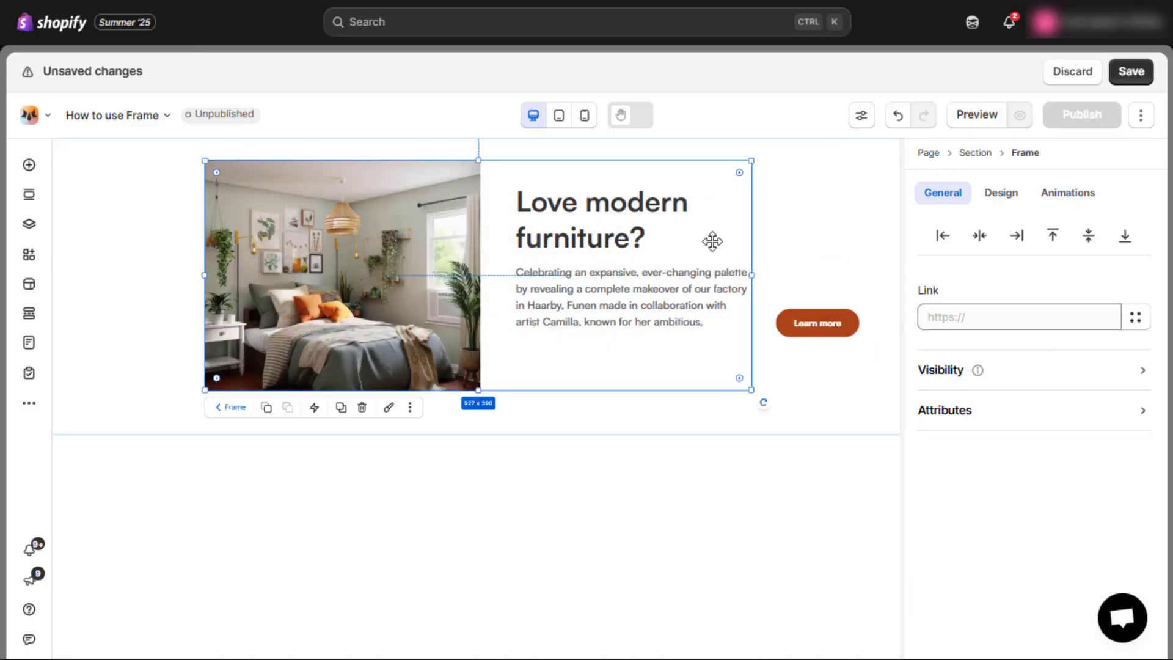
{"action": "left_click_drag", "start_coordinate": [709, 241], "coordinate": [608, 244]}
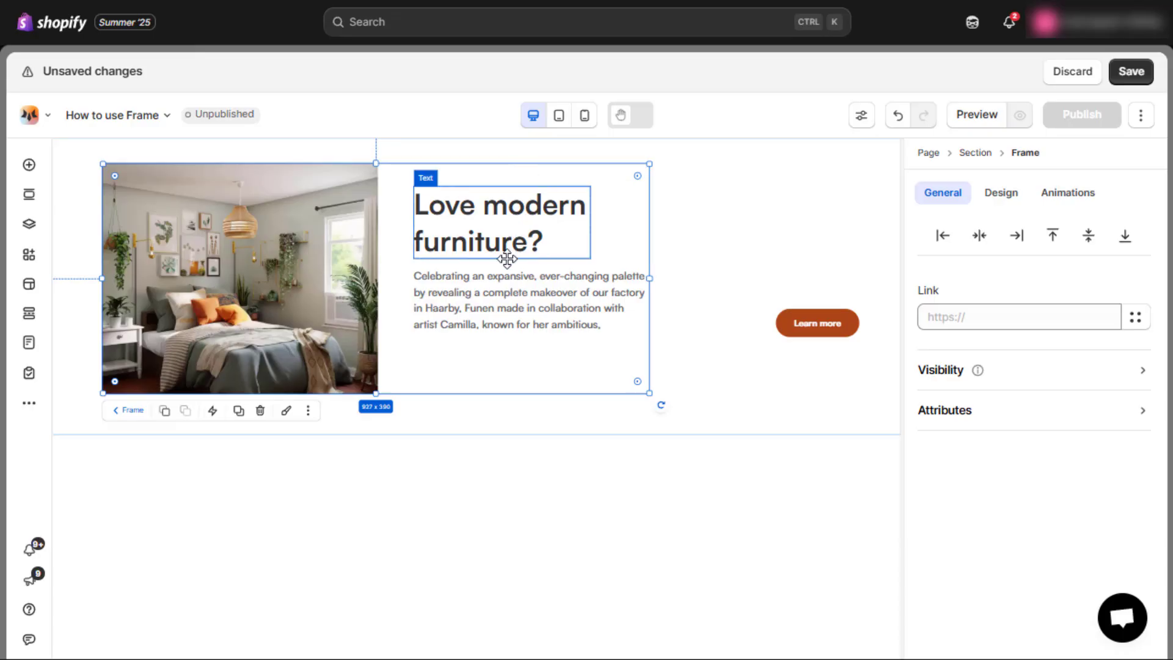
Step: Check in the page layers which elements are nested in the frame and where the button sits
{"action": "left_click", "coordinate": [35, 224]}
{"action": "left_click", "coordinate": [87, 244]}
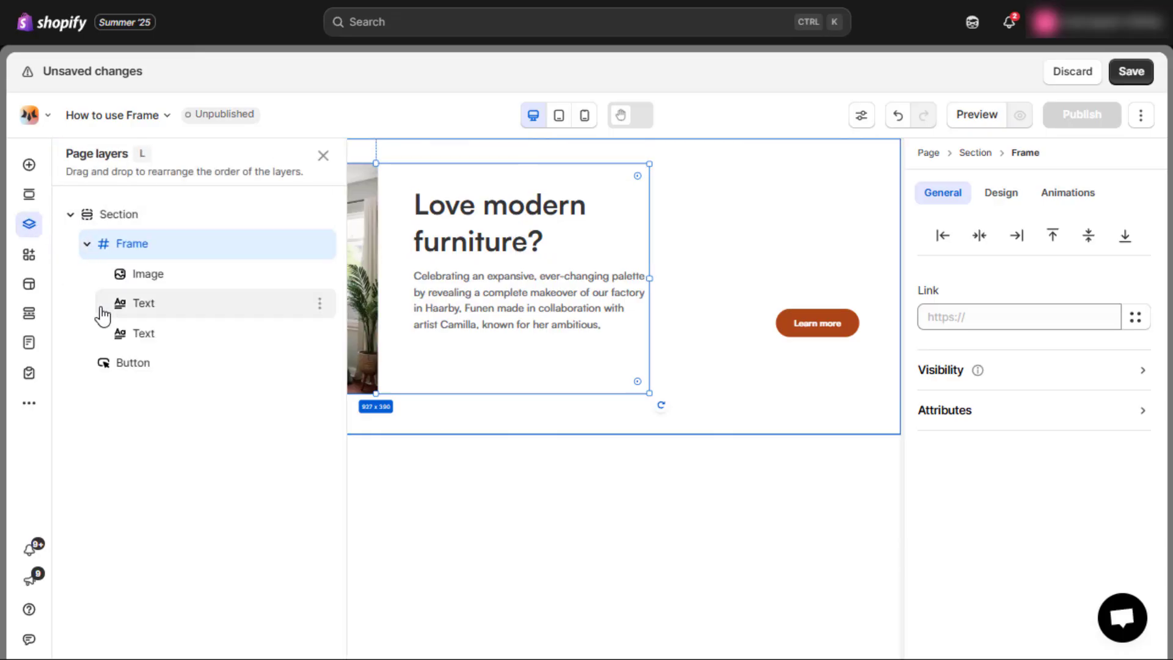
{"action": "left_click", "coordinate": [115, 244]}
{"action": "left_click", "coordinate": [322, 158]}
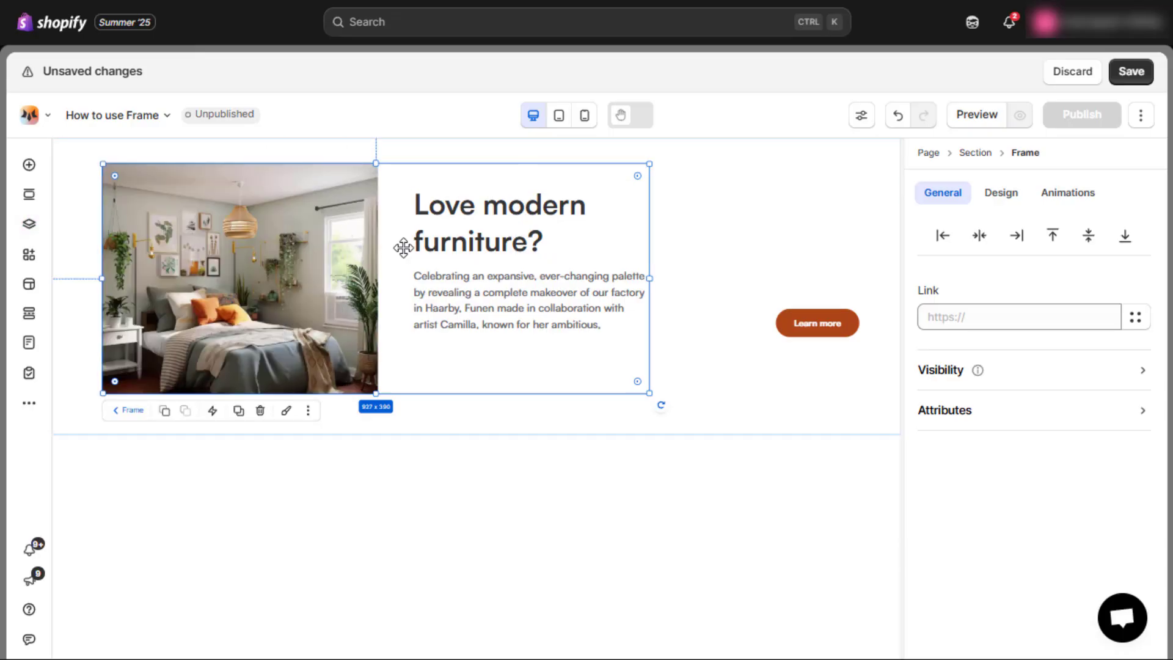
Step: Move the paragraph text out of the frame to its right and place the Learn more button just below it
{"action": "left_click", "coordinate": [479, 302]}
{"action": "left_click_drag", "start_coordinate": [479, 302], "coordinate": [709, 215]}
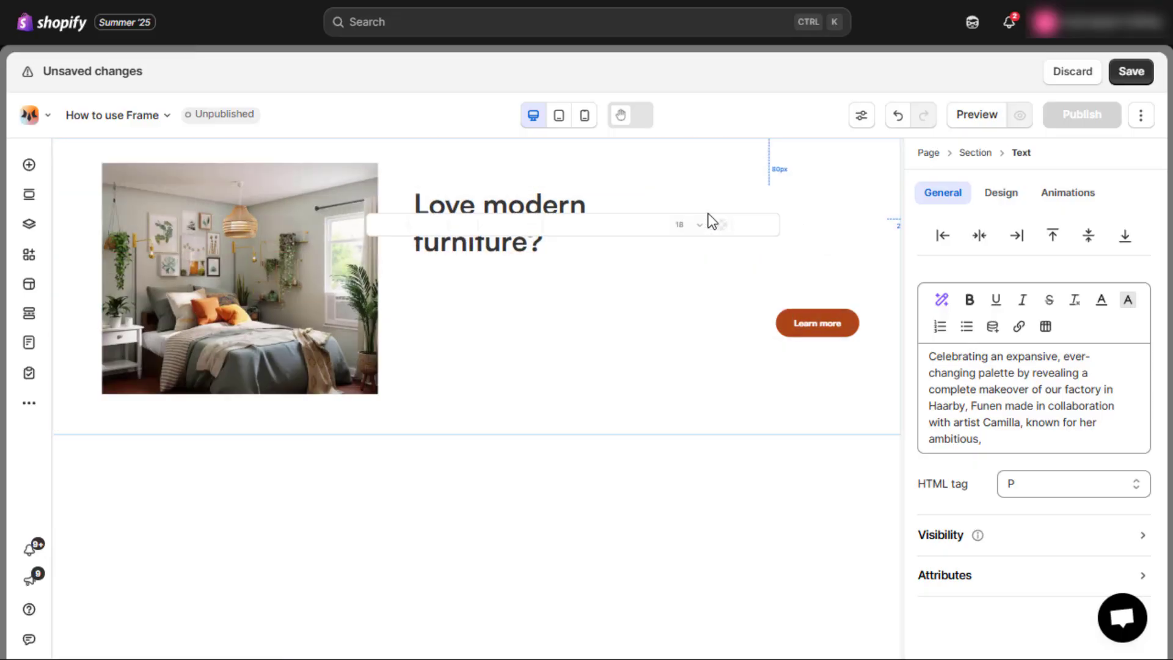
{"action": "left_click", "coordinate": [457, 291]}
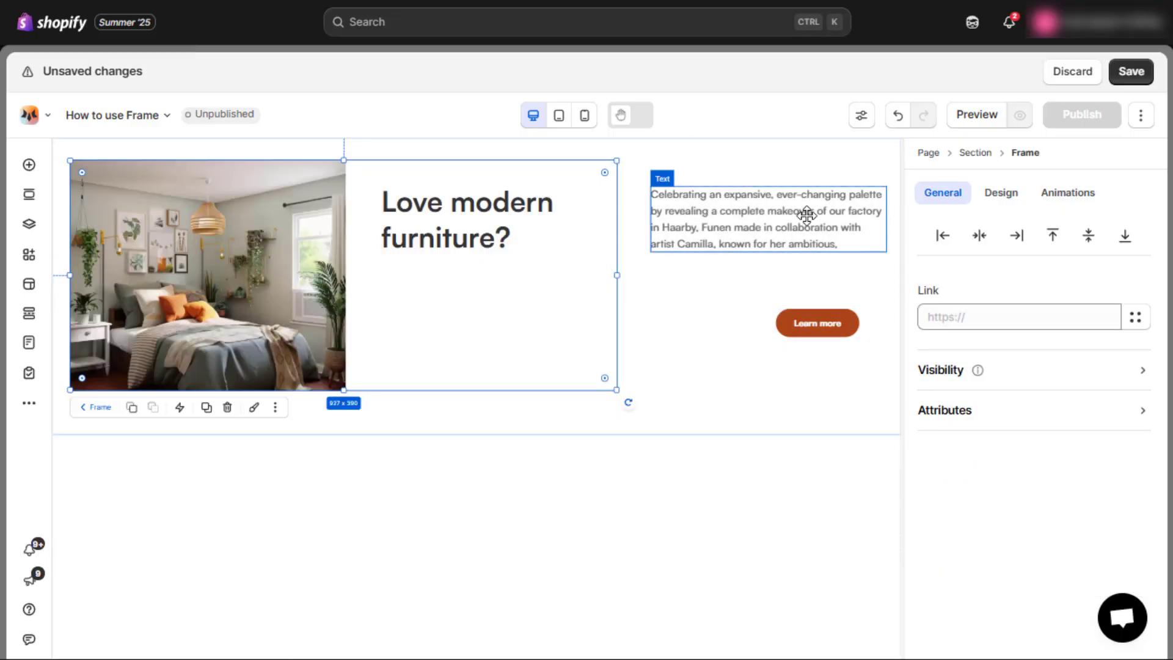
{"action": "left_click", "coordinate": [806, 215]}
{"action": "left_click_drag", "start_coordinate": [814, 319], "coordinate": [683, 302]}
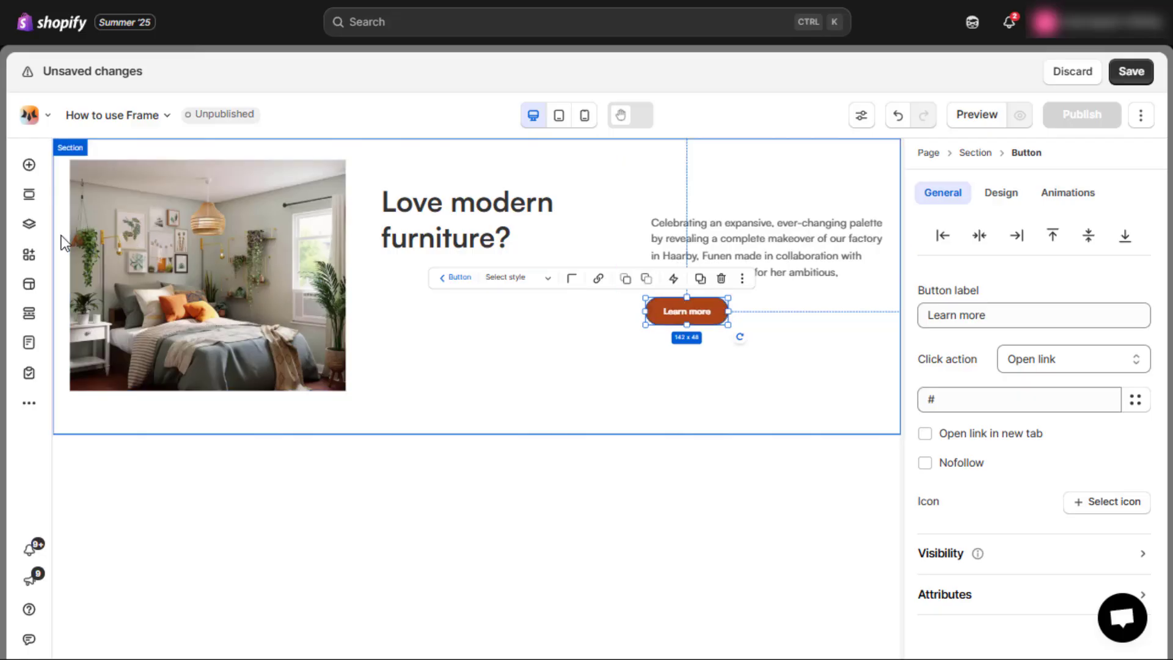
Step: Check the page layers for the positions of the frame, button and text within the section
{"action": "left_click", "coordinate": [28, 224]}
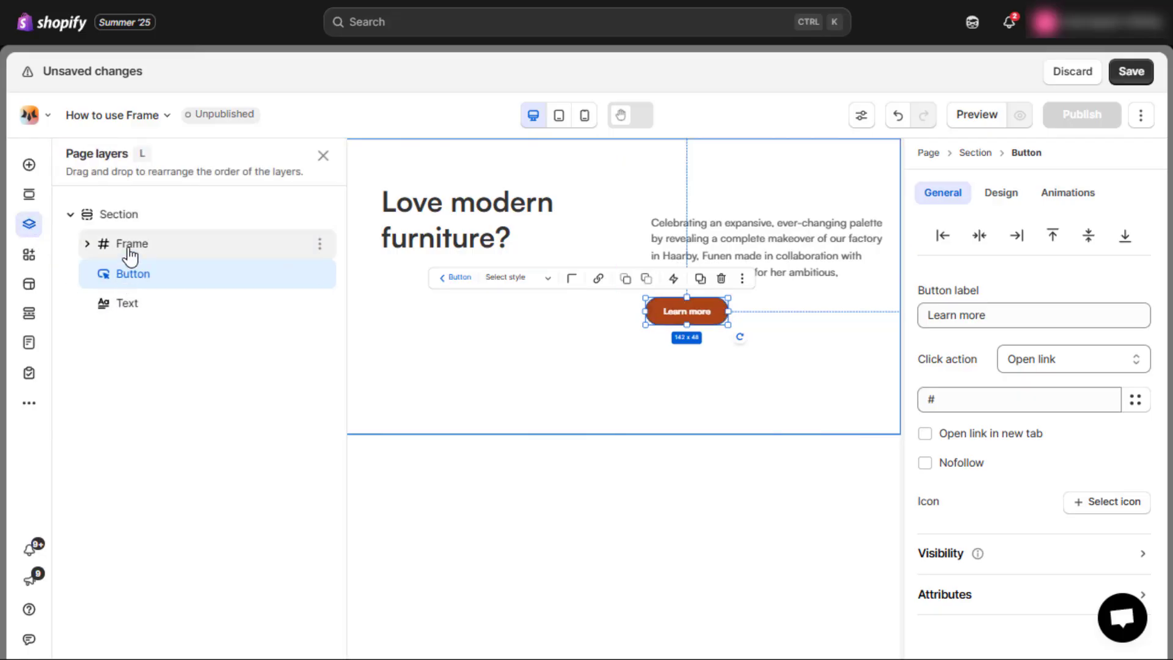
{"action": "left_click", "coordinate": [323, 156]}
{"action": "left_click", "coordinate": [675, 342]}
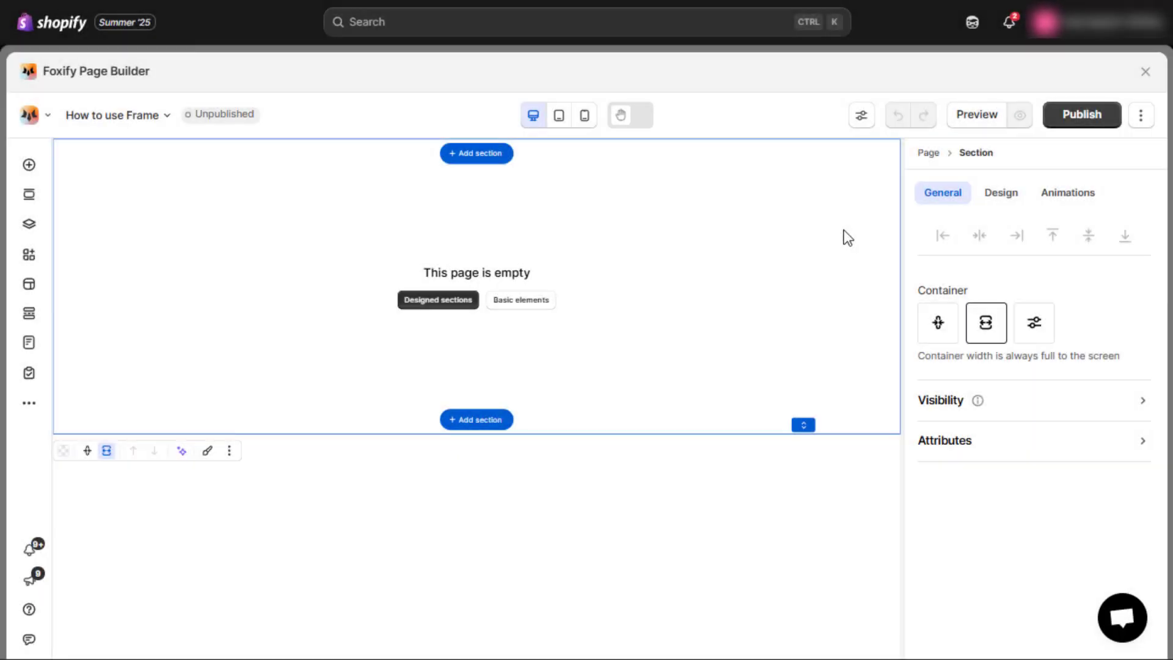
Step: Add a frame to the empty page and stretch it across the section to about 1335 x 433
{"action": "left_click", "coordinate": [541, 302]}
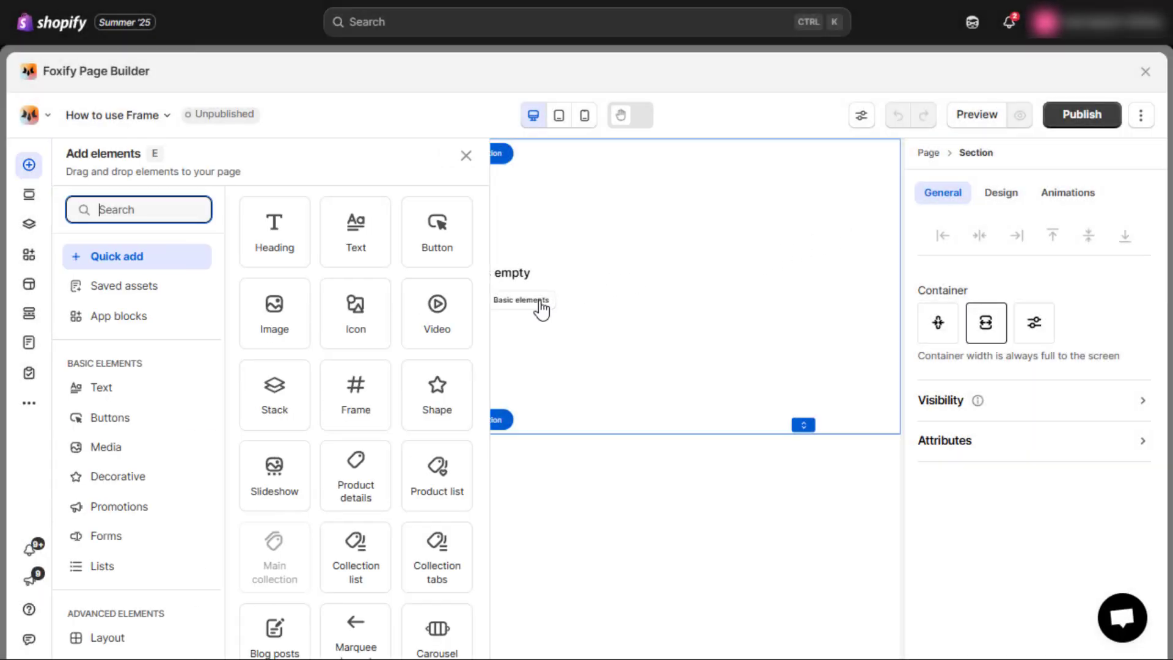
{"action": "left_click_drag", "start_coordinate": [379, 390], "coordinate": [174, 201]}
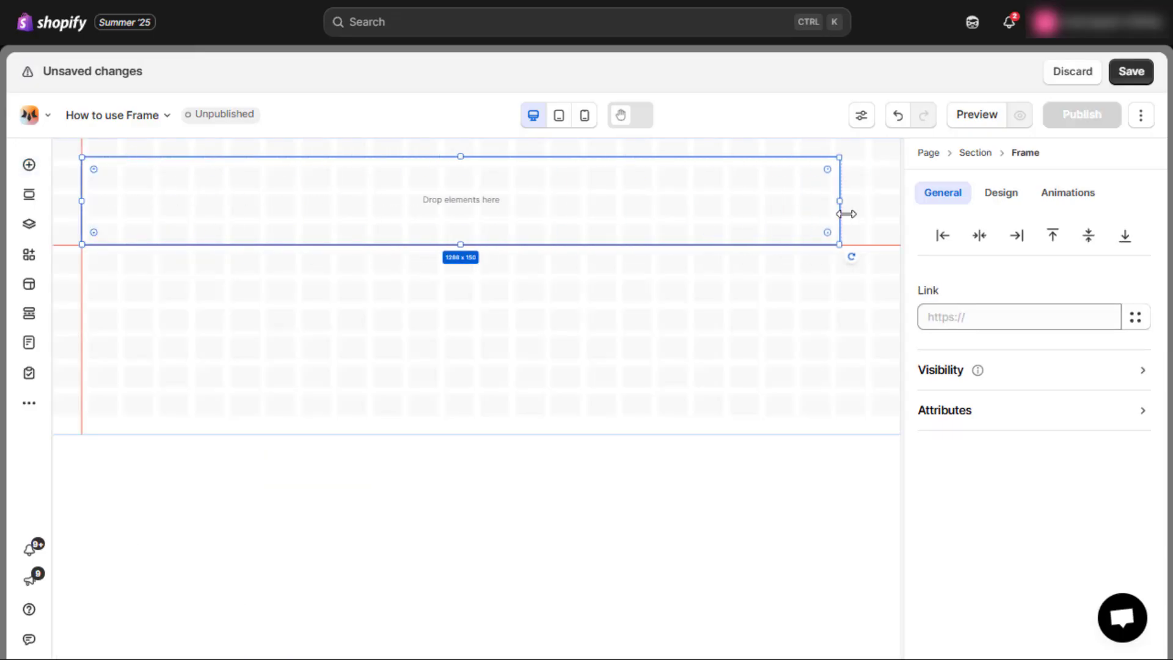
{"action": "left_click_drag", "start_coordinate": [846, 214], "coordinate": [876, 214]}
{"action": "left_click_drag", "start_coordinate": [477, 243], "coordinate": [480, 412]}
Step: Set the frame's background to a solid light pink, rgb(233, 195, 195)
{"action": "left_click", "coordinate": [1002, 193]}
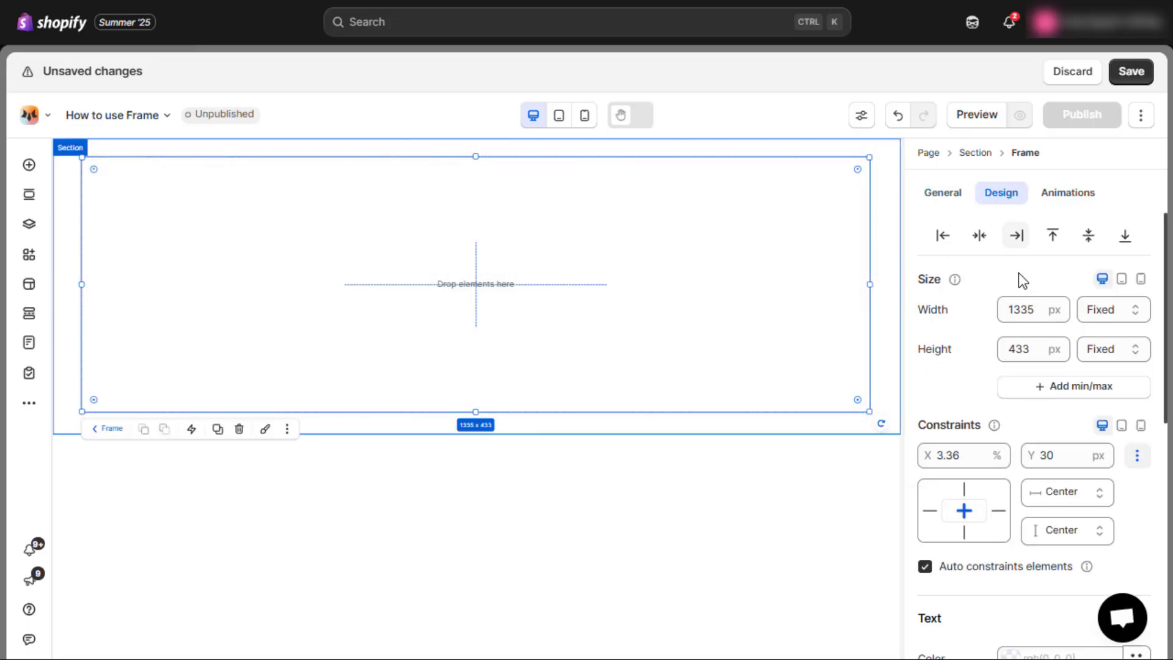
{"action": "scroll", "coordinate": [1018, 275], "scroll_direction": "down", "scroll_amount": 6}
{"action": "left_click", "coordinate": [1014, 504]}
{"action": "scroll", "coordinate": [1015, 509], "scroll_direction": "down", "scroll_amount": 1}
{"action": "left_click", "coordinate": [1022, 451]}
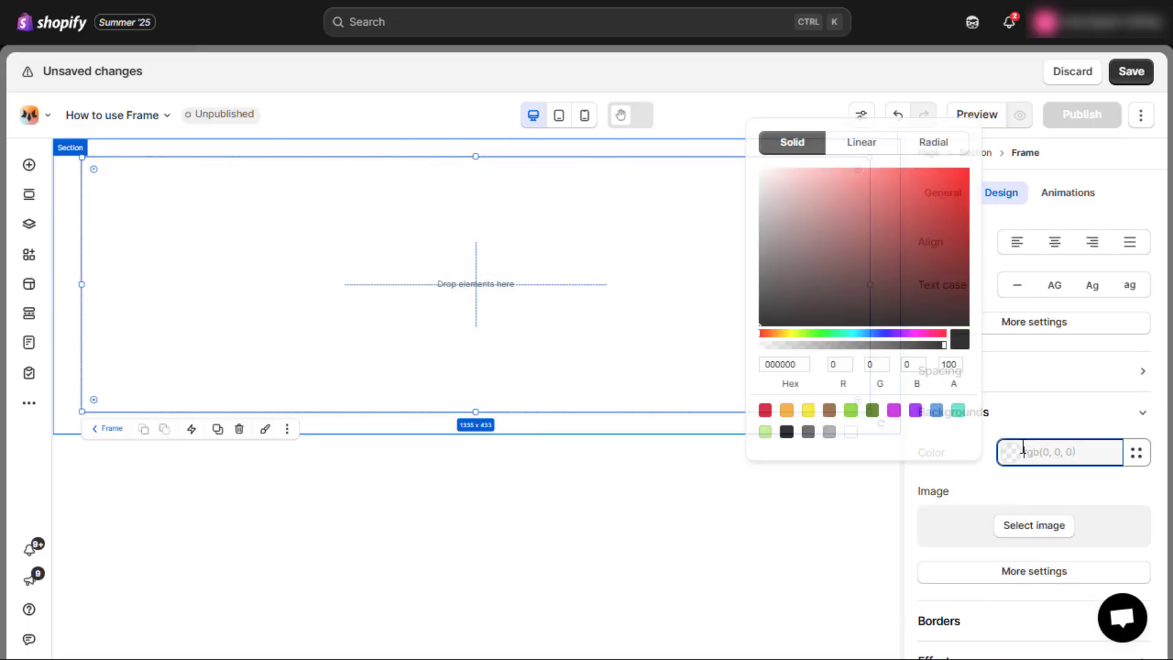
{"action": "left_click_drag", "start_coordinate": [827, 185], "coordinate": [793, 182]}
{"action": "left_click", "coordinate": [1034, 435]}
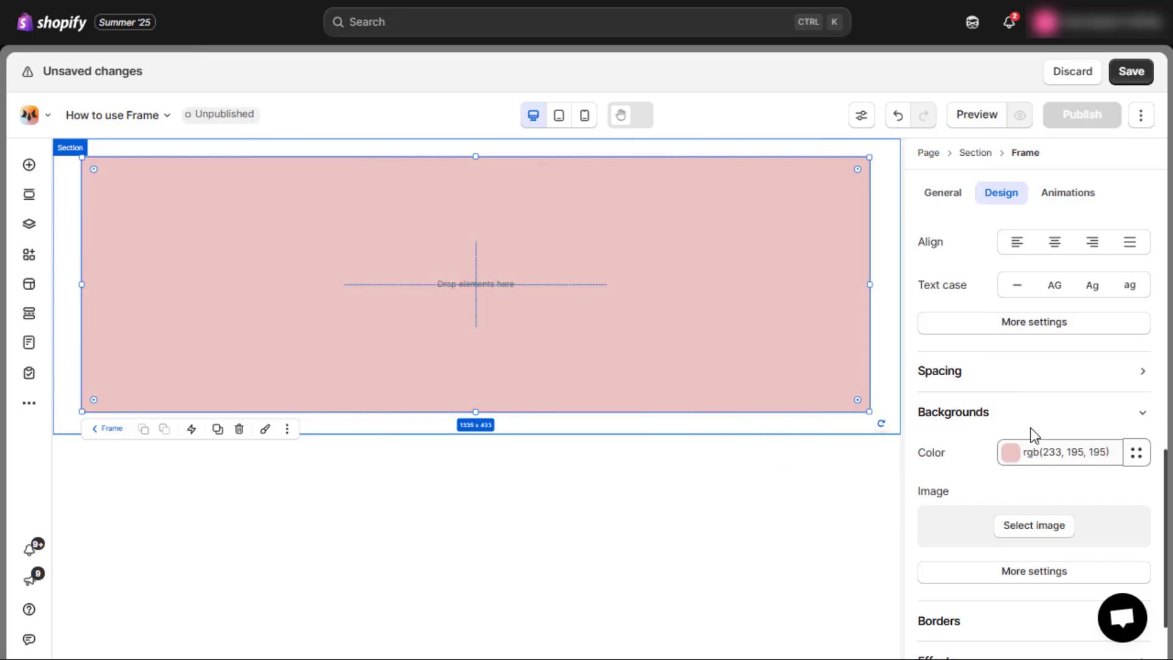
Step: Nest a second frame in the left part of the pink frame and size it to about 871 x 371
{"action": "left_click", "coordinate": [29, 165]}
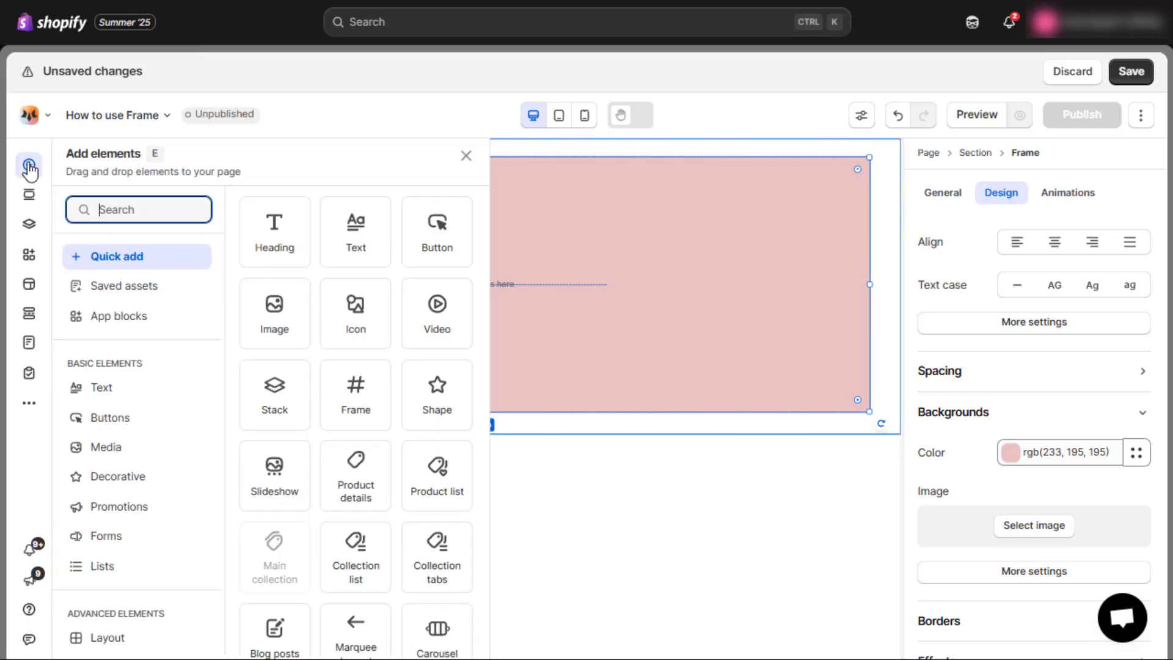
{"action": "left_click_drag", "start_coordinate": [351, 388], "coordinate": [453, 238]}
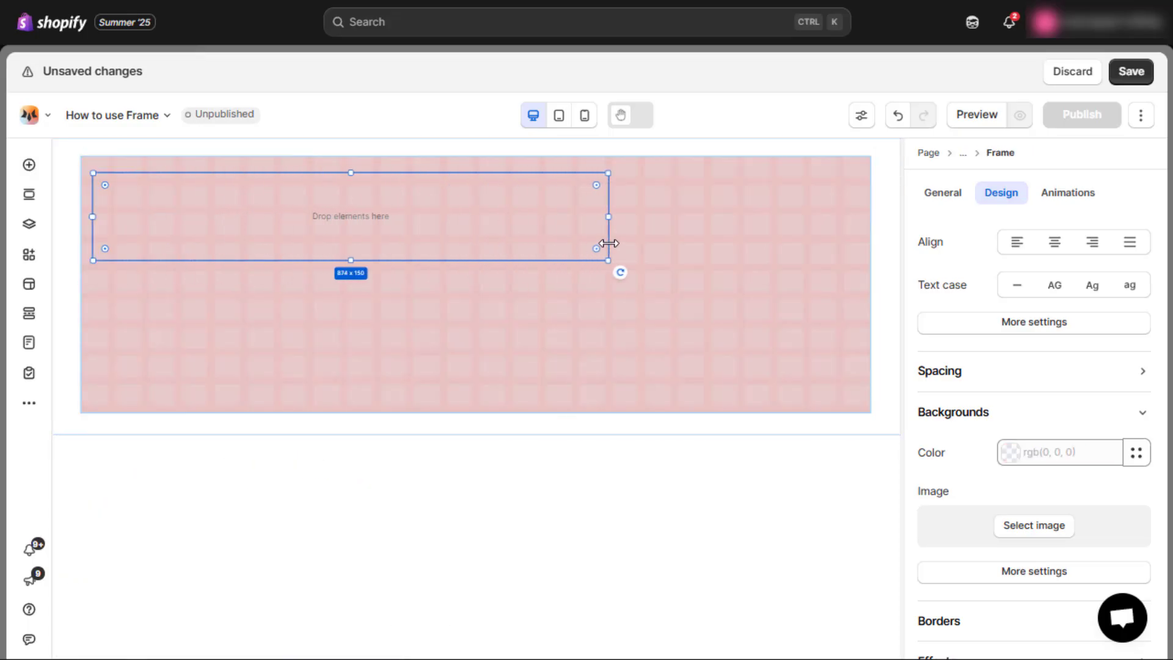
{"action": "left_click_drag", "start_coordinate": [351, 260], "coordinate": [367, 388]}
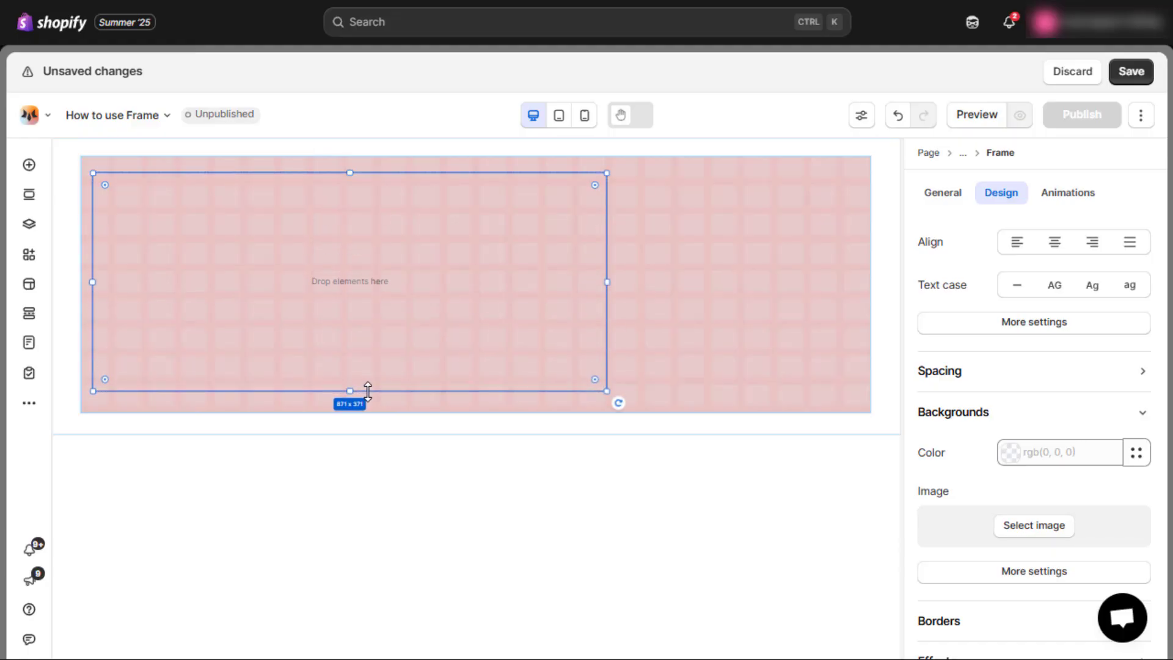
Step: Add a heading and a paragraph to the left of the inner frame, with the heading just above the paragraph
{"action": "left_click", "coordinate": [28, 165]}
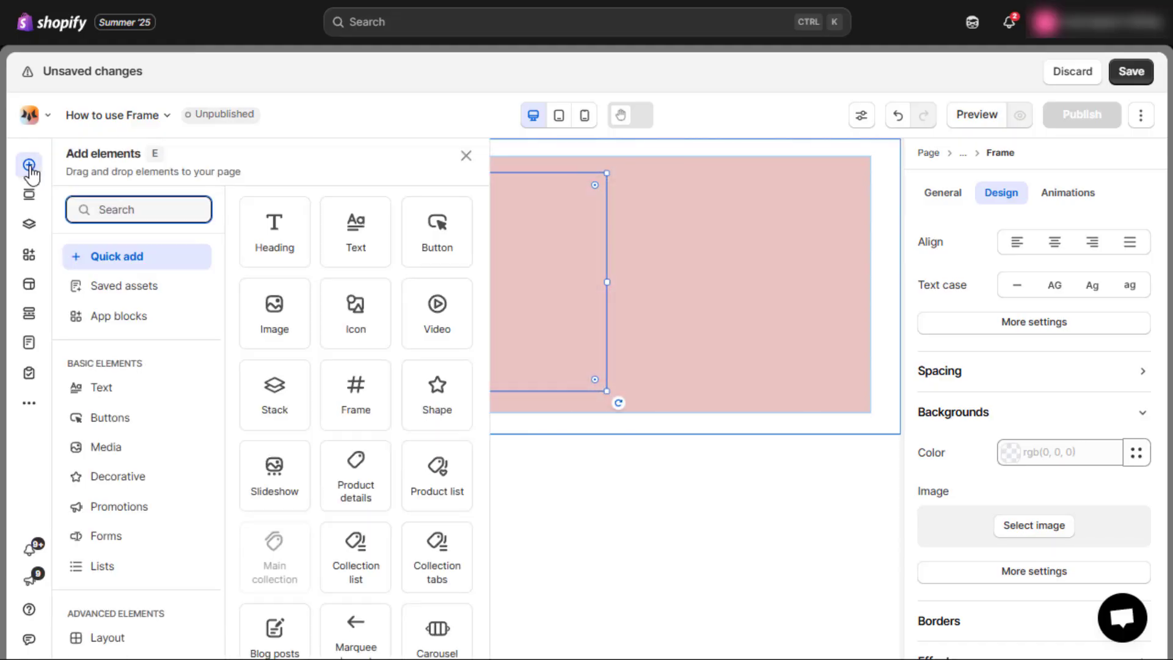
{"action": "left_click_drag", "start_coordinate": [278, 231], "coordinate": [220, 229]}
{"action": "left_click_drag", "start_coordinate": [198, 231], "coordinate": [197, 231]}
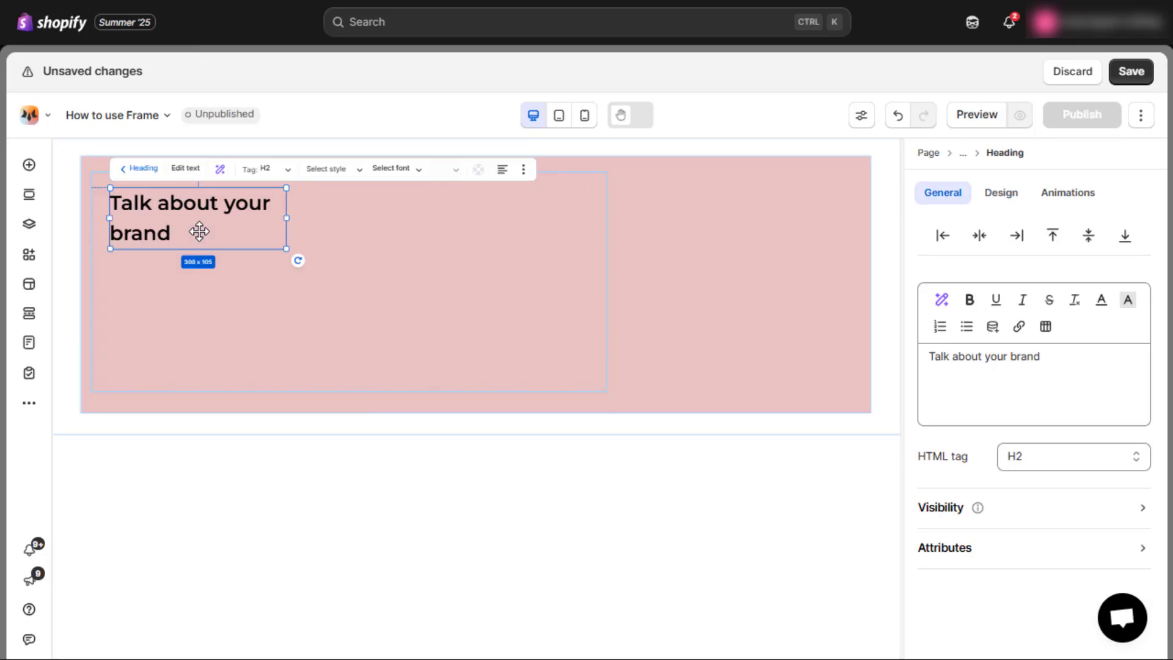
{"action": "left_click", "coordinate": [29, 165]}
{"action": "left_click_drag", "start_coordinate": [365, 249], "coordinate": [207, 332]}
{"action": "left_click_drag", "start_coordinate": [165, 221], "coordinate": [177, 250]}
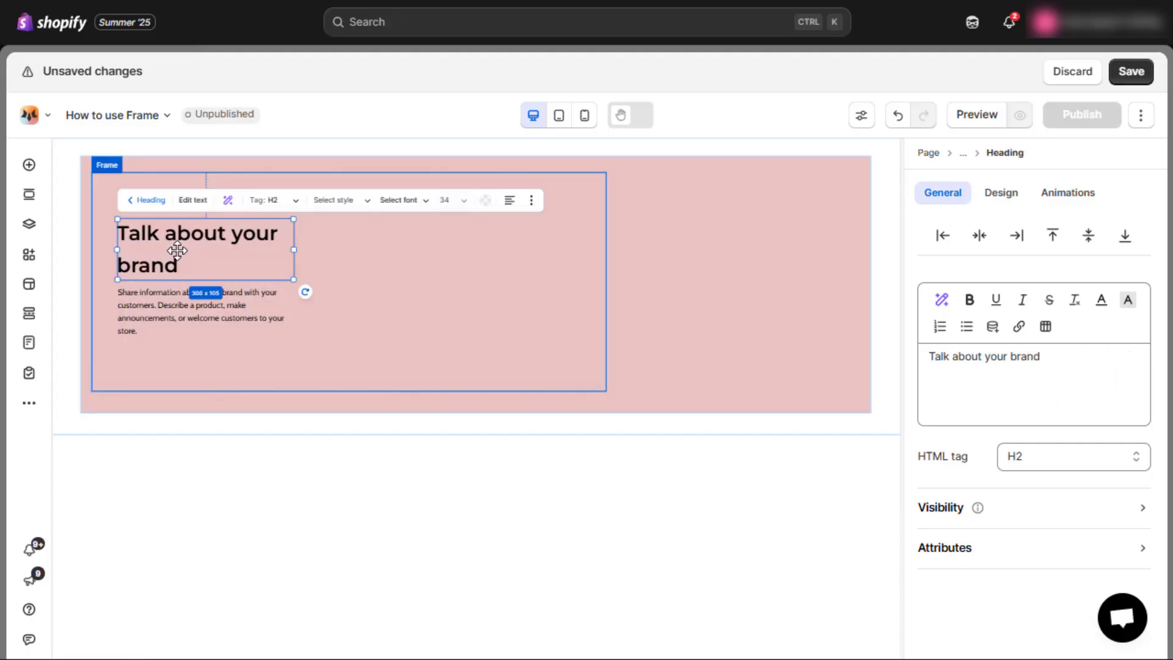
Step: Add an image beside the text in the inner frame and widen it to about 345 x 300
{"action": "left_click", "coordinate": [31, 166]}
{"action": "left_click_drag", "start_coordinate": [278, 309], "coordinate": [404, 279]}
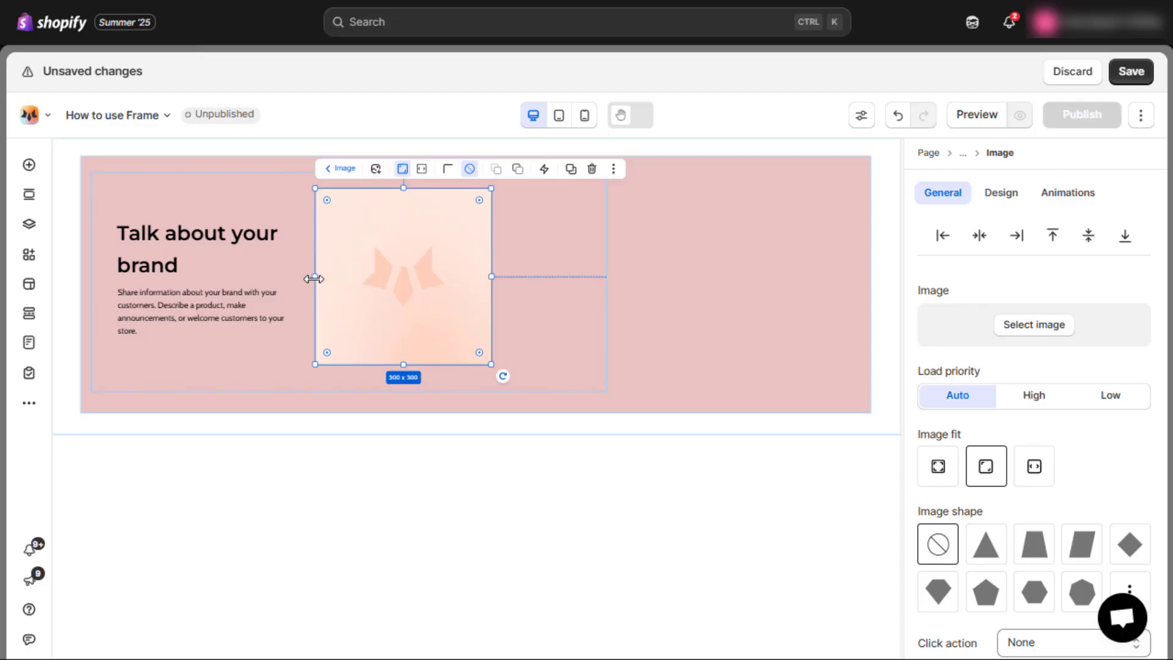
{"action": "left_click_drag", "start_coordinate": [491, 276], "coordinate": [519, 273]}
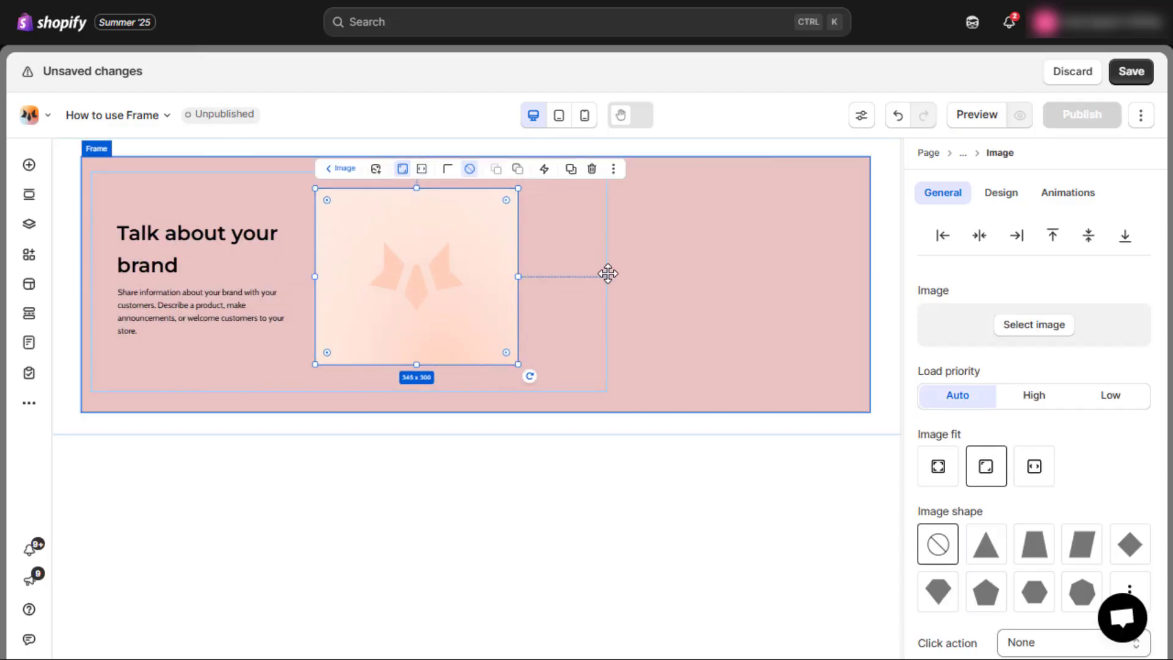
Step: Widen the inner frame slightly and shift the image, paragraph and heading to the right to even out their spacing
{"action": "left_click", "coordinate": [715, 273]}
{"action": "left_click", "coordinate": [609, 279]}
{"action": "mouse_move", "coordinate": [607, 280]}
{"action": "left_mouse_down"}
{"action": "mouse_move", "coordinate": [581, 282]}
{"action": "mouse_move", "coordinate": [617, 284]}
{"action": "left_mouse_up"}
{"action": "left_click", "coordinate": [458, 283]}
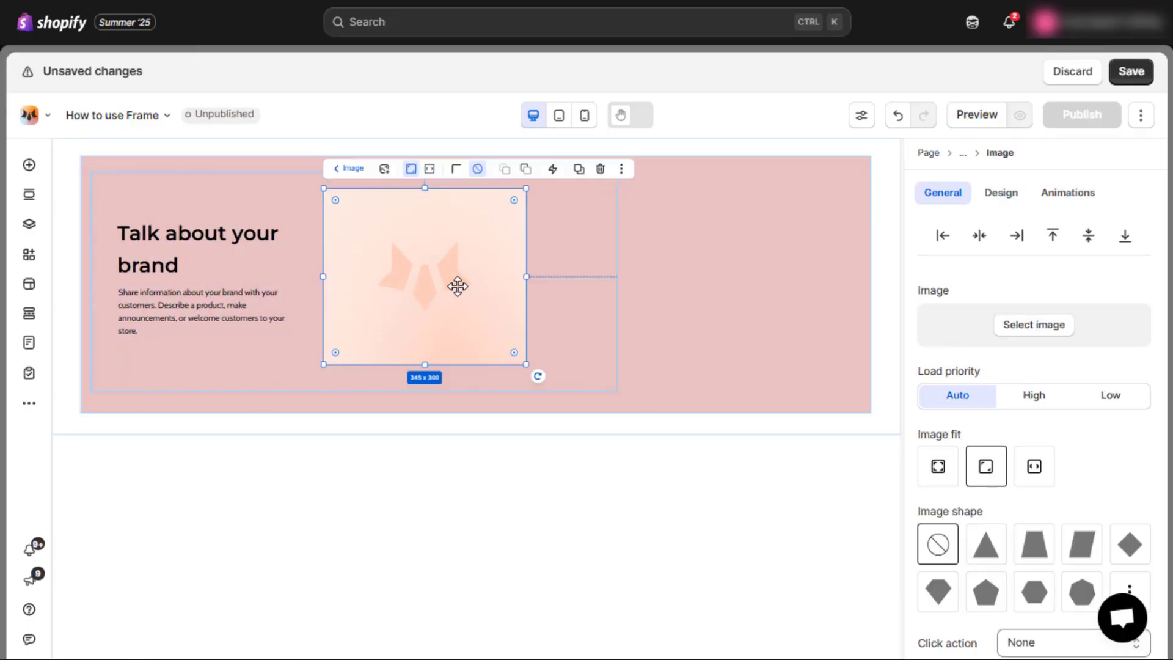
{"action": "left_click_drag", "start_coordinate": [459, 283], "coordinate": [472, 283]}
{"action": "left_click", "coordinate": [182, 305]}
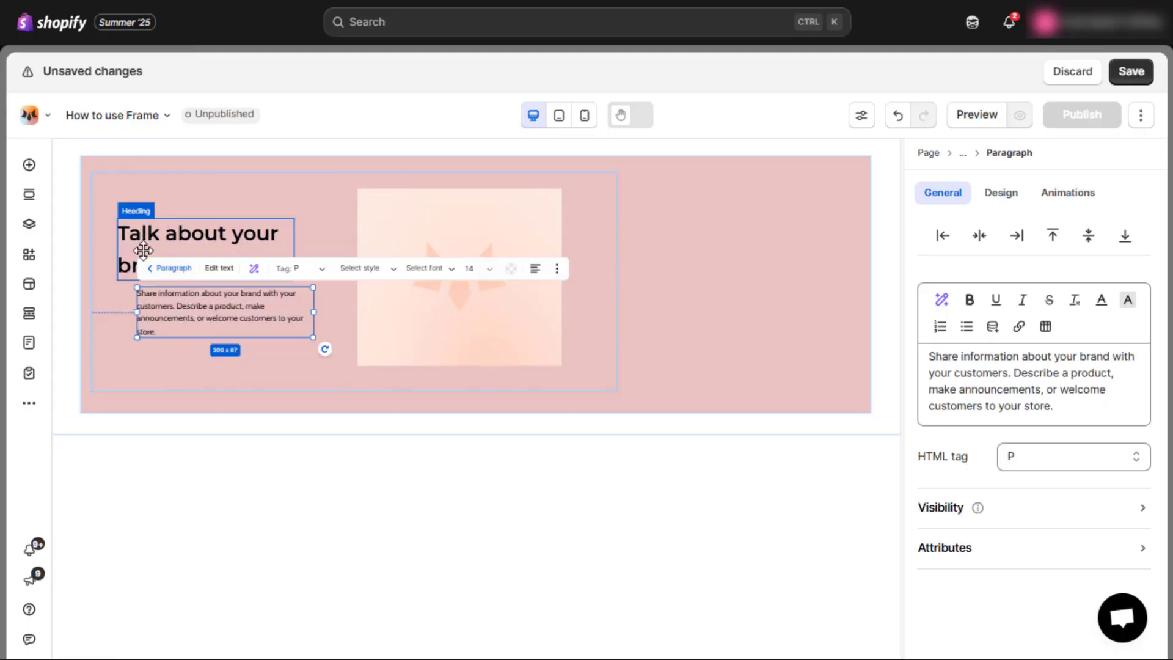
{"action": "left_click_drag", "start_coordinate": [143, 248], "coordinate": [158, 239]}
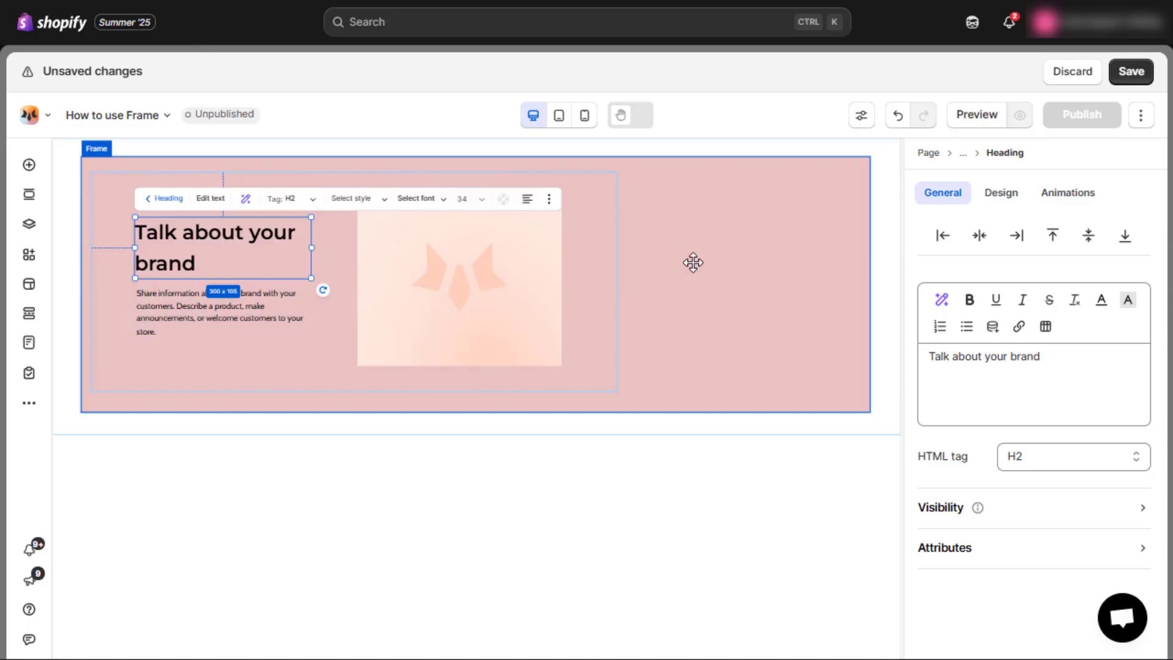
Step: Nest another frame in the right part of the pink frame, sized to about 366 x 347 and vertically centered
{"action": "left_click", "coordinate": [693, 263]}
{"action": "left_click", "coordinate": [29, 165]}
{"action": "left_click_drag", "start_coordinate": [354, 391], "coordinate": [652, 221]}
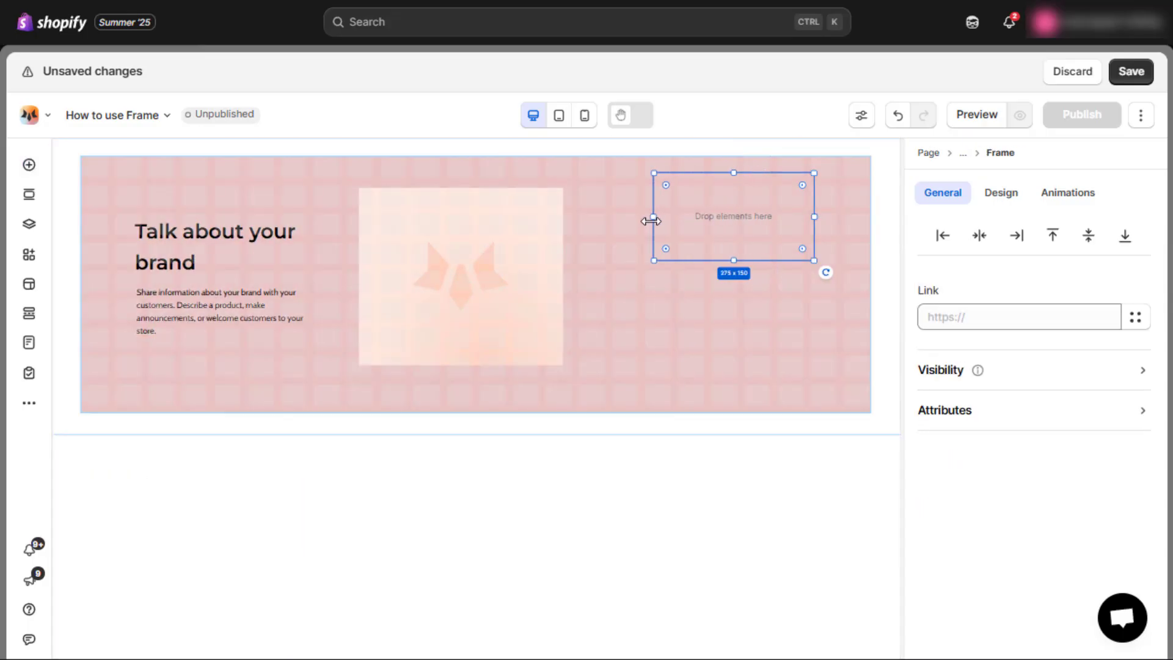
{"action": "left_click_drag", "start_coordinate": [817, 222], "coordinate": [836, 221]}
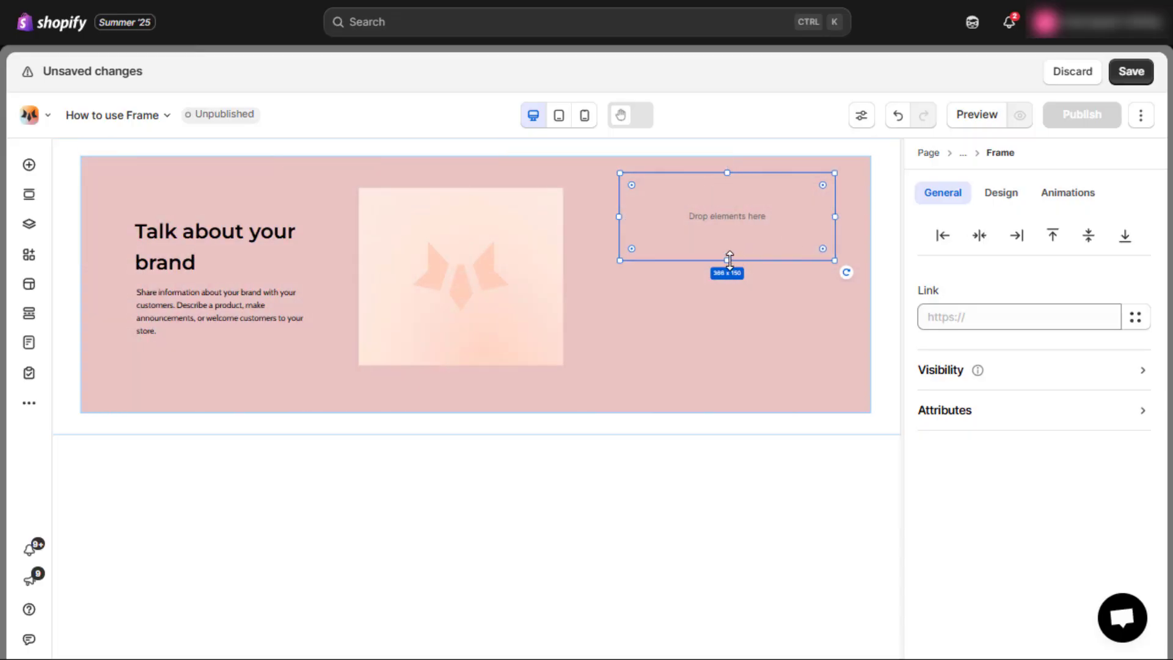
{"action": "left_click_drag", "start_coordinate": [728, 259], "coordinate": [724, 377]}
{"action": "left_click_drag", "start_coordinate": [733, 287], "coordinate": [749, 290]}
Step: Add a heading and, just below it, a countdown timer widened to about 323 x 60 inside the right-hand inner frame
{"action": "left_click", "coordinate": [28, 165]}
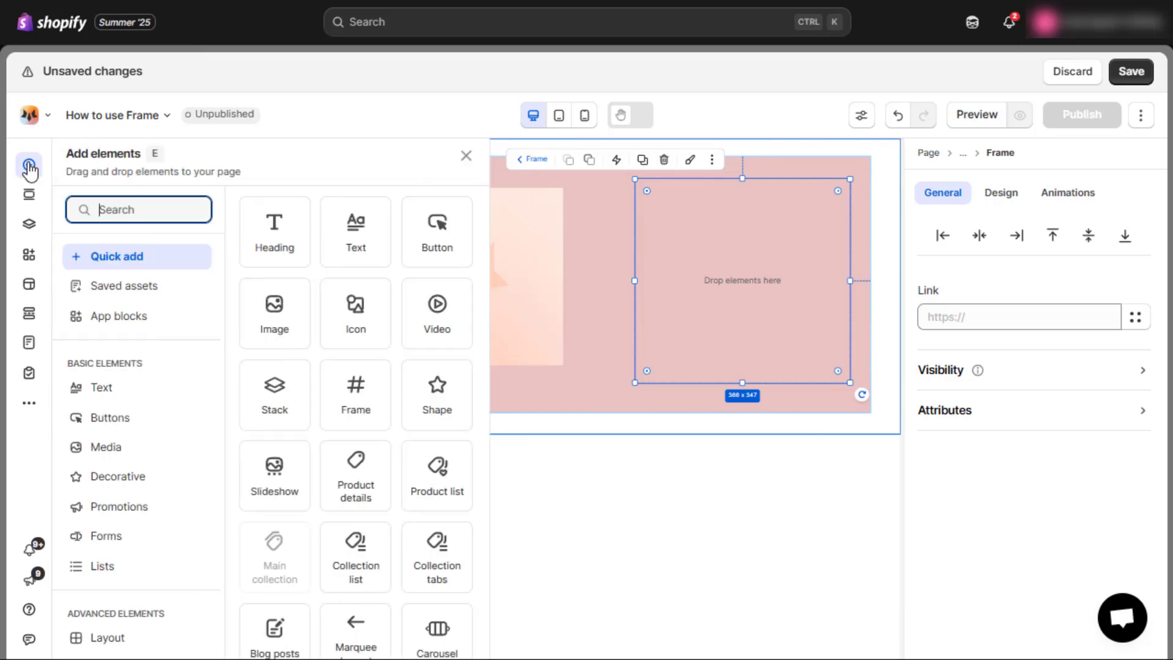
{"action": "left_click_drag", "start_coordinate": [287, 248], "coordinate": [744, 238]}
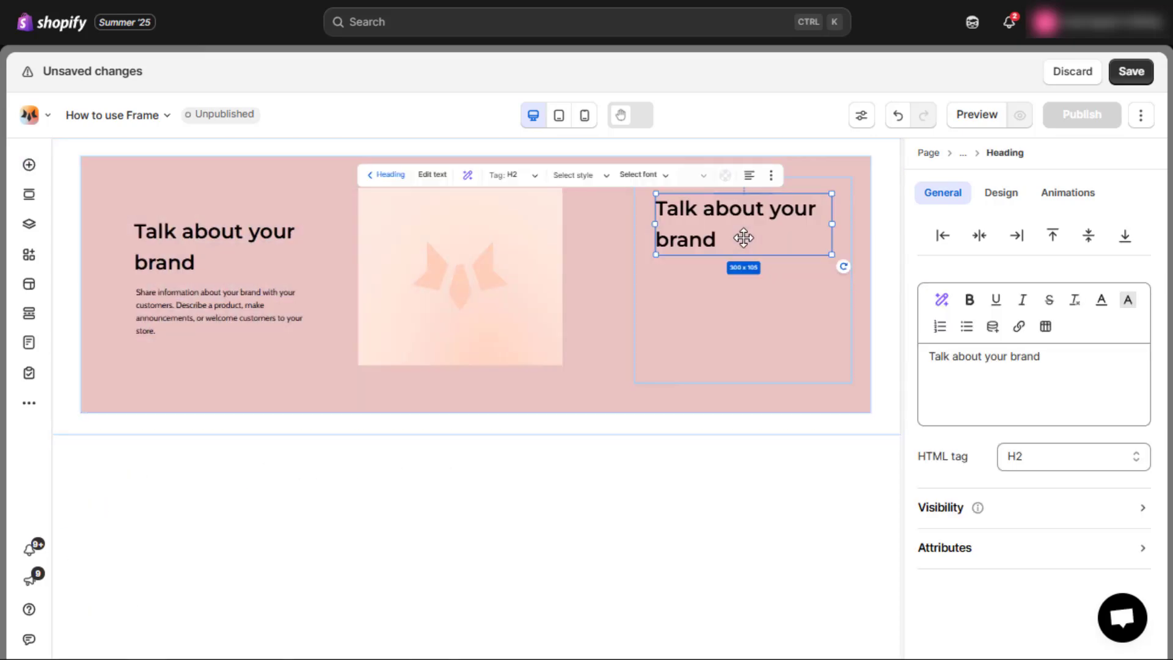
{"action": "left_click", "coordinate": [29, 165]}
{"action": "type", "text": "c"}
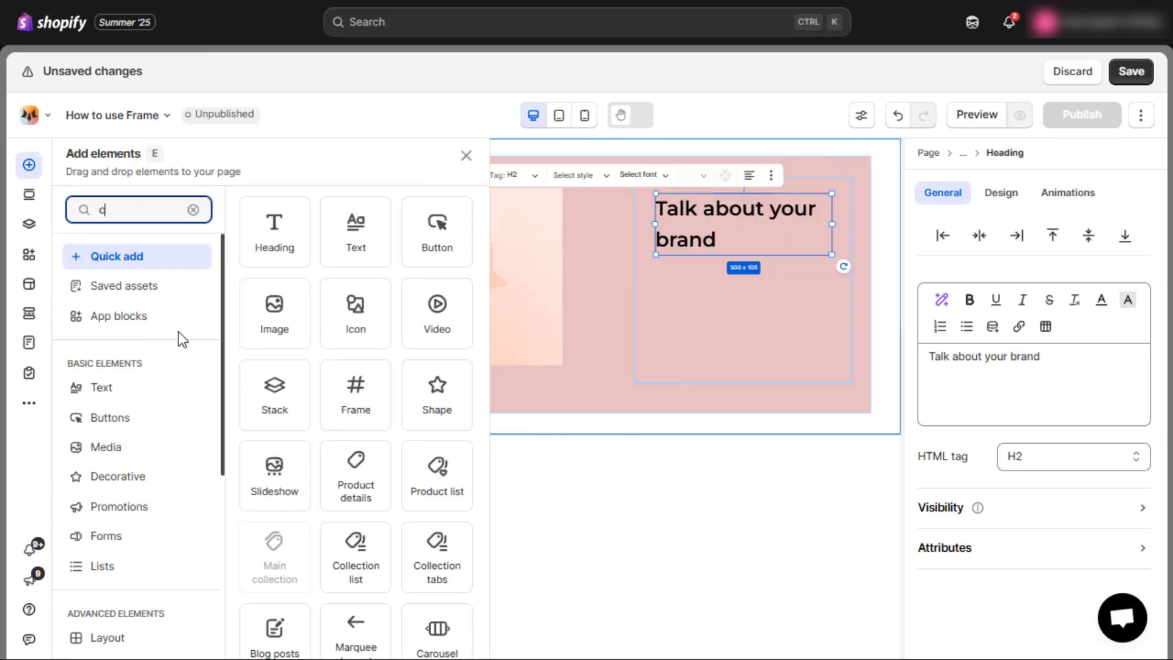
{"action": "type", "text": "ount"}
{"action": "left_click_drag", "start_coordinate": [269, 241], "coordinate": [744, 315]}
{"action": "left_click_drag", "start_coordinate": [656, 314], "coordinate": [642, 316]}
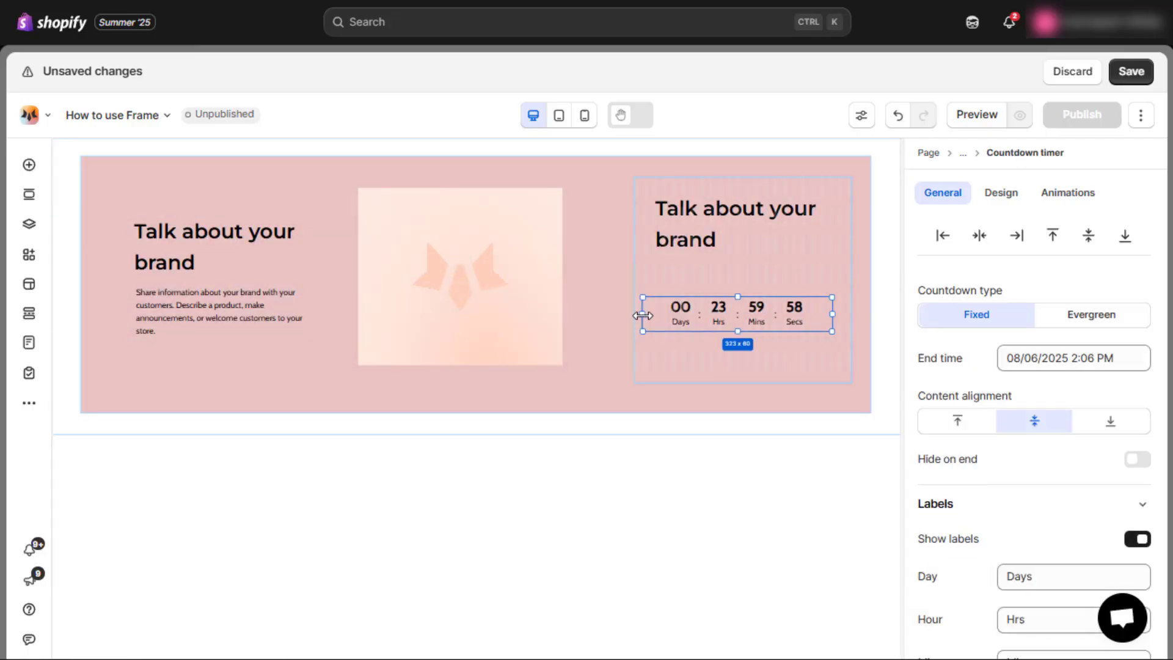
{"action": "left_click_drag", "start_coordinate": [737, 214], "coordinate": [743, 238]}
Step: Center-align the text of the heading above the countdown timer and center the heading horizontally in its frame
{"action": "left_click", "coordinate": [1002, 192]}
{"action": "scroll", "coordinate": [1008, 427], "scroll_direction": "down", "scroll_amount": 5}
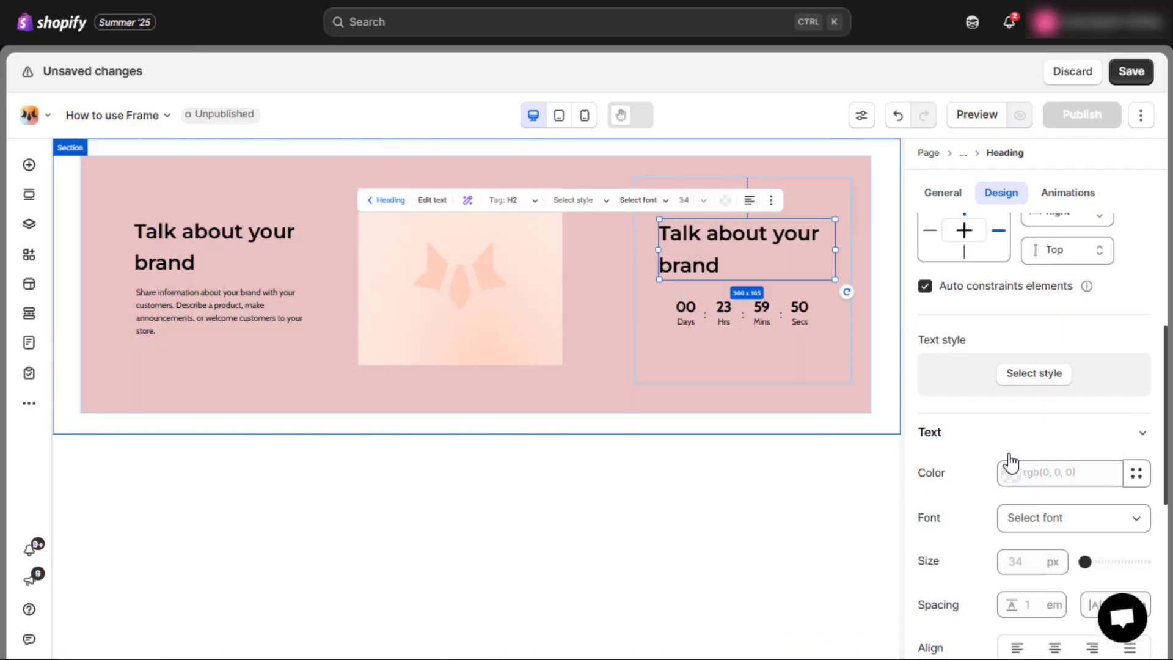
{"action": "left_click", "coordinate": [1051, 470]}
{"action": "scroll", "coordinate": [1047, 215], "scroll_direction": "up", "scroll_amount": 5}
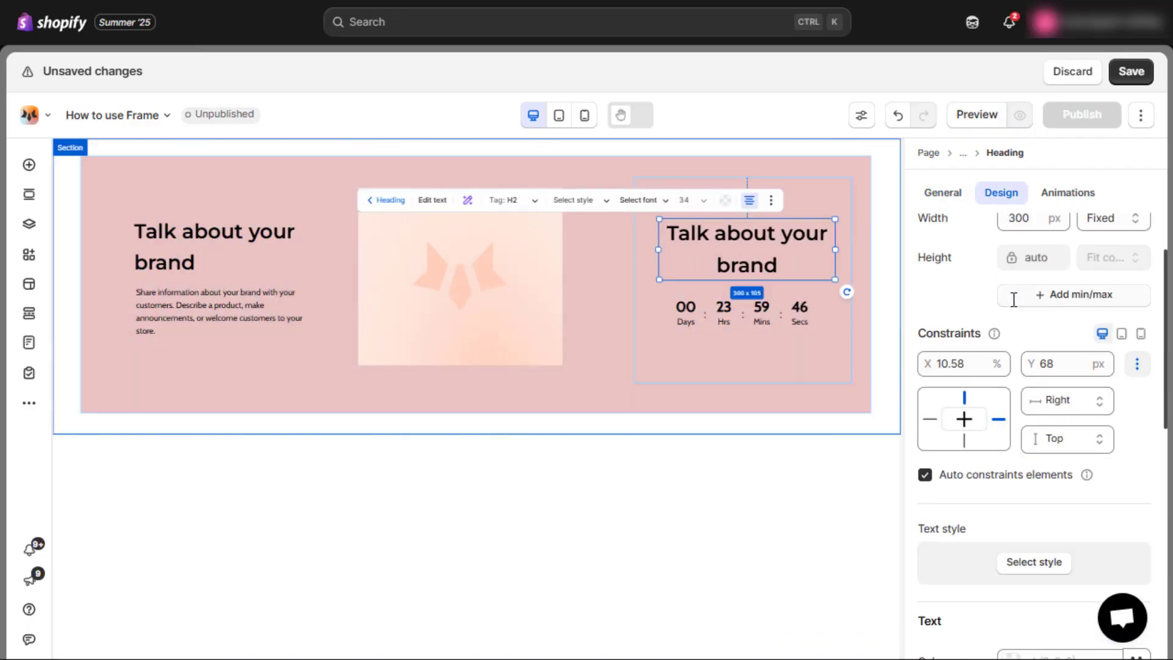
{"action": "left_click", "coordinate": [981, 236]}
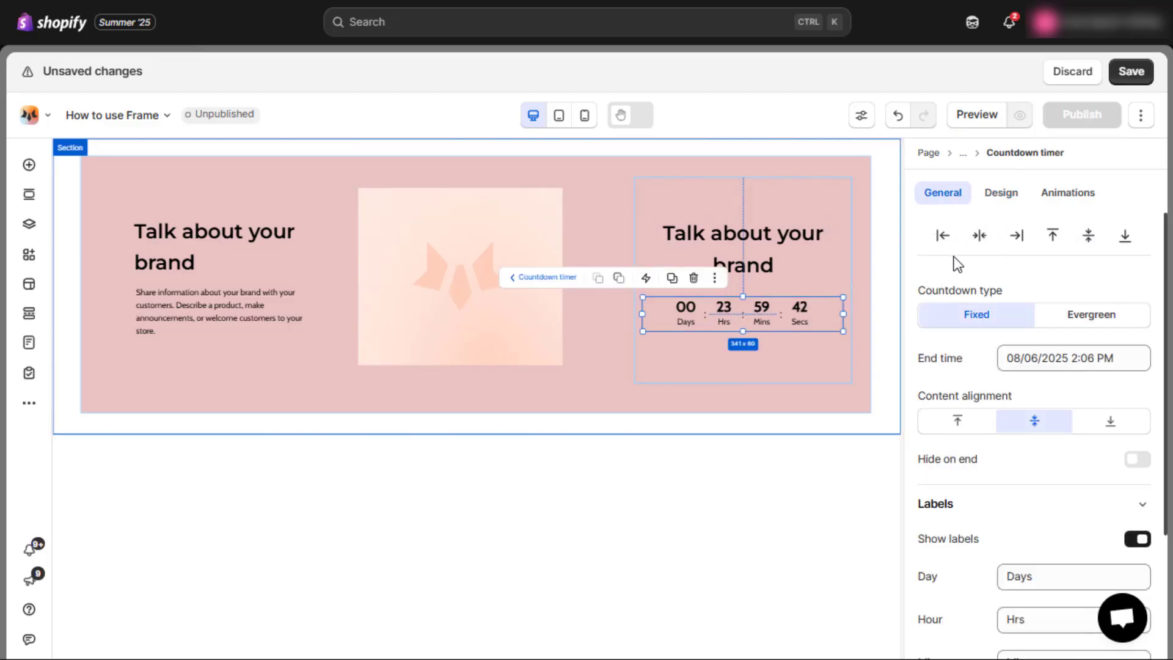
Step: Select the heading, paragraph, image, inner frames and outer pink frame in turn to examine how they are nested
{"action": "left_click", "coordinate": [150, 236]}
{"action": "left_click", "coordinate": [190, 297]}
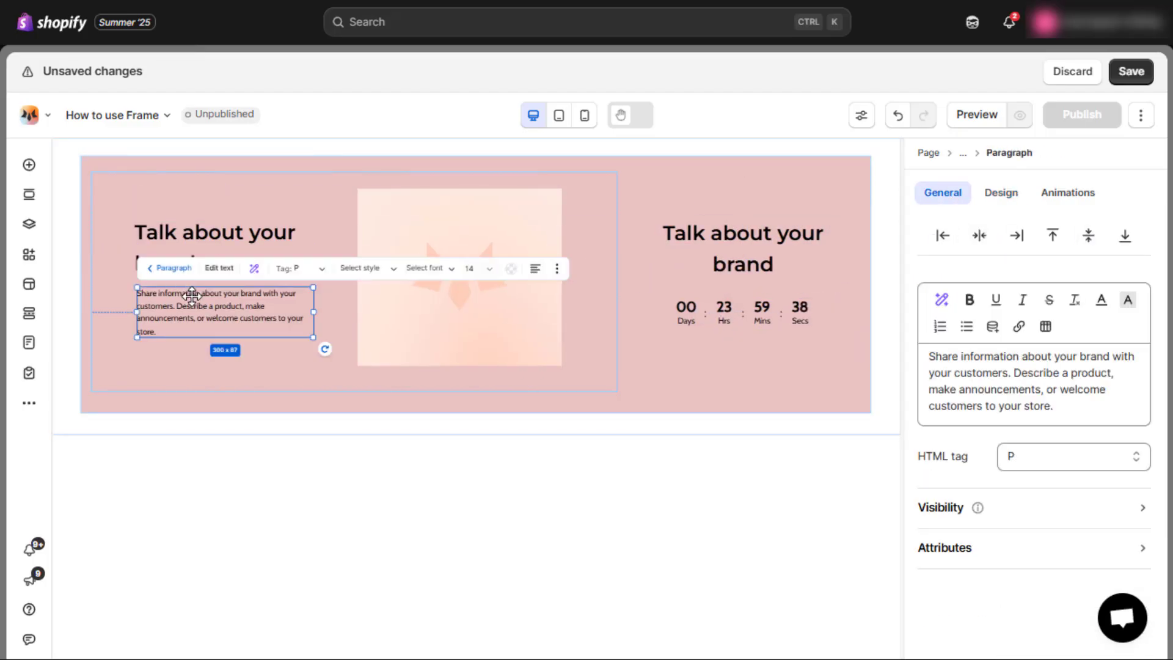
{"action": "left_click", "coordinate": [461, 324]}
{"action": "left_click", "coordinate": [648, 291]}
{"action": "left_click", "coordinate": [592, 293]}
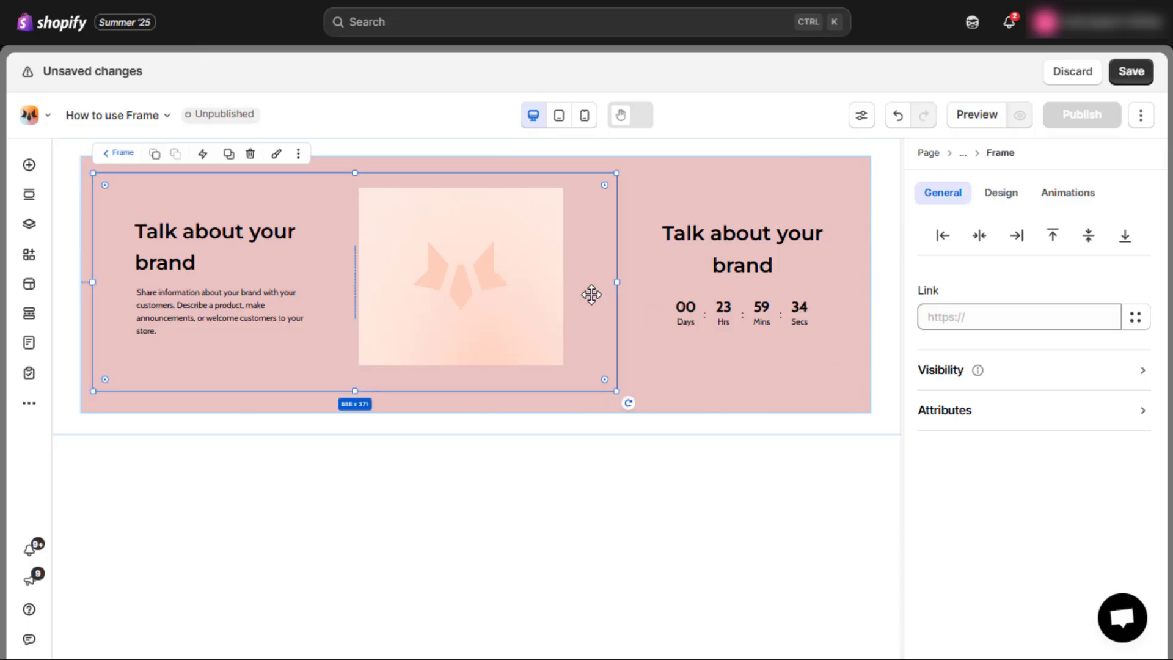
{"action": "left_click", "coordinate": [646, 285]}
{"action": "left_click", "coordinate": [619, 391]}
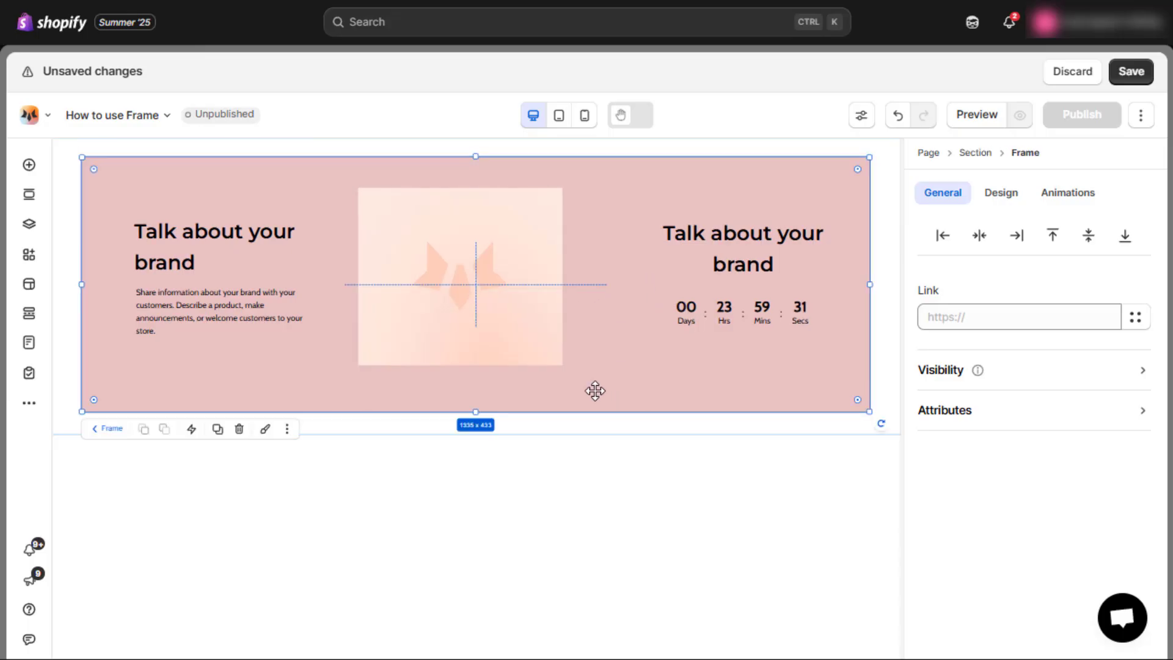
Step: Show the page layers and expand both inner frames of the pink frame to view their nested elements
{"action": "left_click", "coordinate": [29, 224]}
{"action": "left_click", "coordinate": [103, 274]}
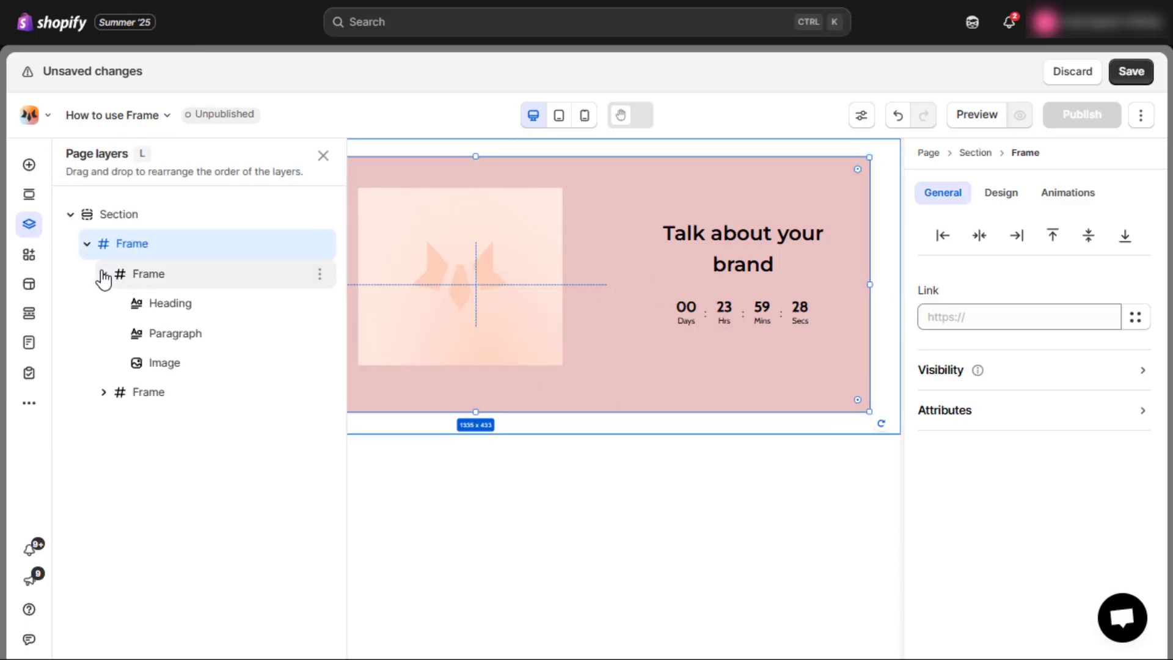
{"action": "left_click", "coordinate": [103, 392]}
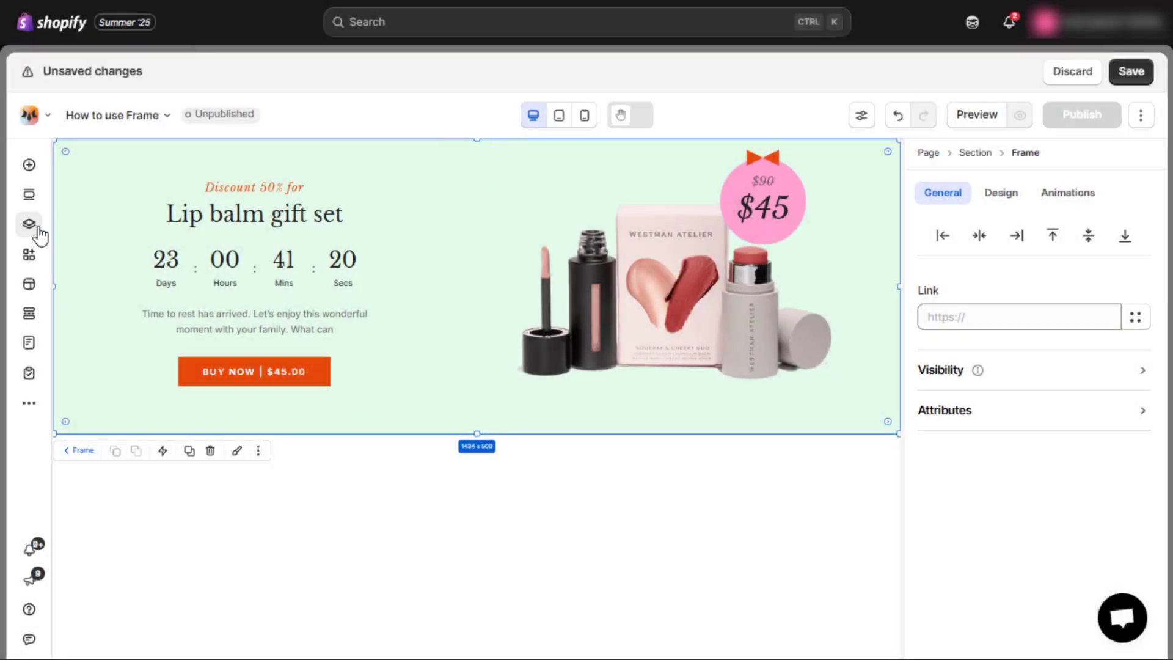
Step: Examine the lip balm banner's layer tree with both inner frames expanded, and close the page layers
{"action": "left_click", "coordinate": [29, 224]}
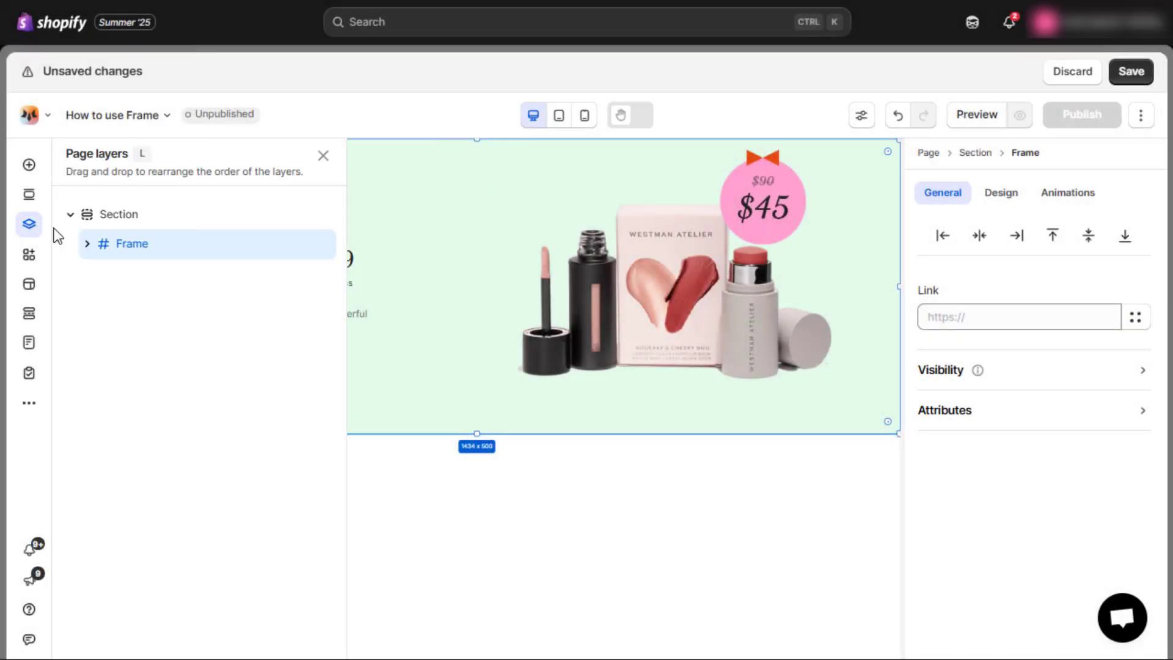
{"action": "left_click", "coordinate": [105, 275]}
{"action": "left_click", "coordinate": [118, 457]}
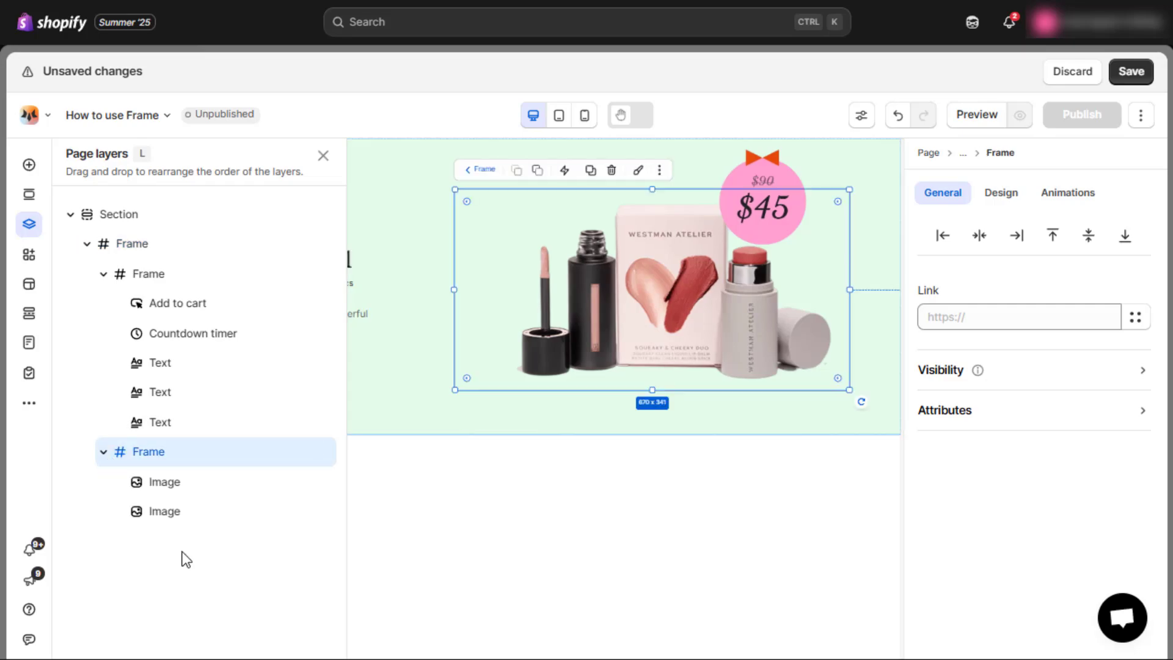
{"action": "left_click", "coordinate": [323, 155]}
Step: Reposition the text and countdown frame and the product image frame within the green banner, each moving as a group
{"action": "left_click", "coordinate": [283, 254]}
{"action": "left_click_drag", "start_coordinate": [283, 254], "coordinate": [251, 235]}
{"action": "left_click", "coordinate": [362, 289]}
{"action": "left_click_drag", "start_coordinate": [361, 288], "coordinate": [410, 266]}
{"action": "left_click", "coordinate": [486, 273]}
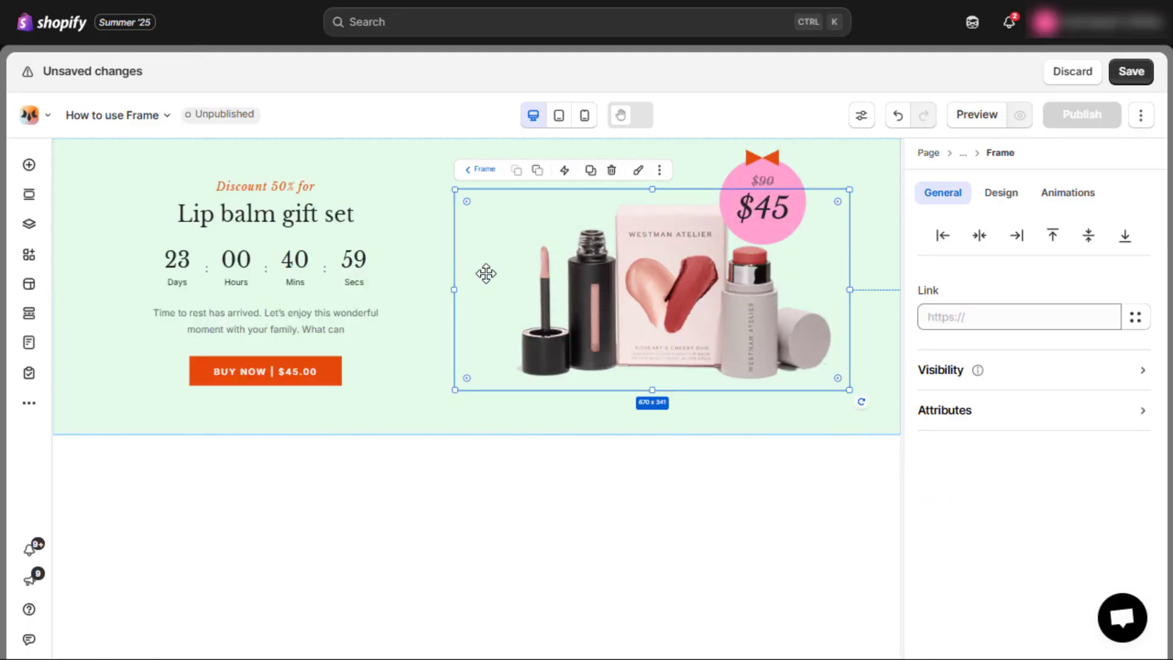
{"action": "left_click_drag", "start_coordinate": [487, 274], "coordinate": [398, 281]}
{"action": "left_click", "coordinate": [429, 285]}
Step: Make the text and countdown frame slightly taller and resize the product image frame to about 650 x 343
{"action": "left_click_drag", "start_coordinate": [249, 405], "coordinate": [280, 416]}
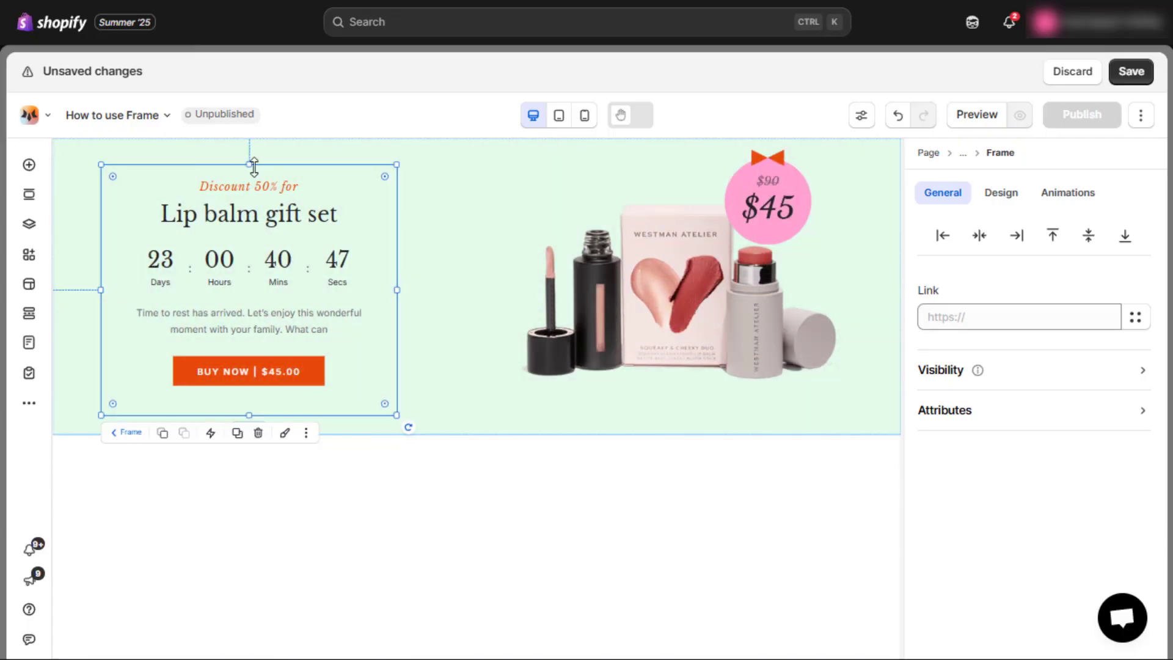
{"action": "left_click_drag", "start_coordinate": [255, 167], "coordinate": [256, 160]}
{"action": "left_click", "coordinate": [479, 254]}
{"action": "mouse_move", "coordinate": [460, 291]}
{"action": "left_mouse_down"}
{"action": "mouse_move", "coordinate": [100, 288]}
{"action": "mouse_move", "coordinate": [477, 281]}
{"action": "mouse_move", "coordinate": [433, 281]}
{"action": "mouse_move", "coordinate": [459, 285]}
{"action": "left_mouse_up"}
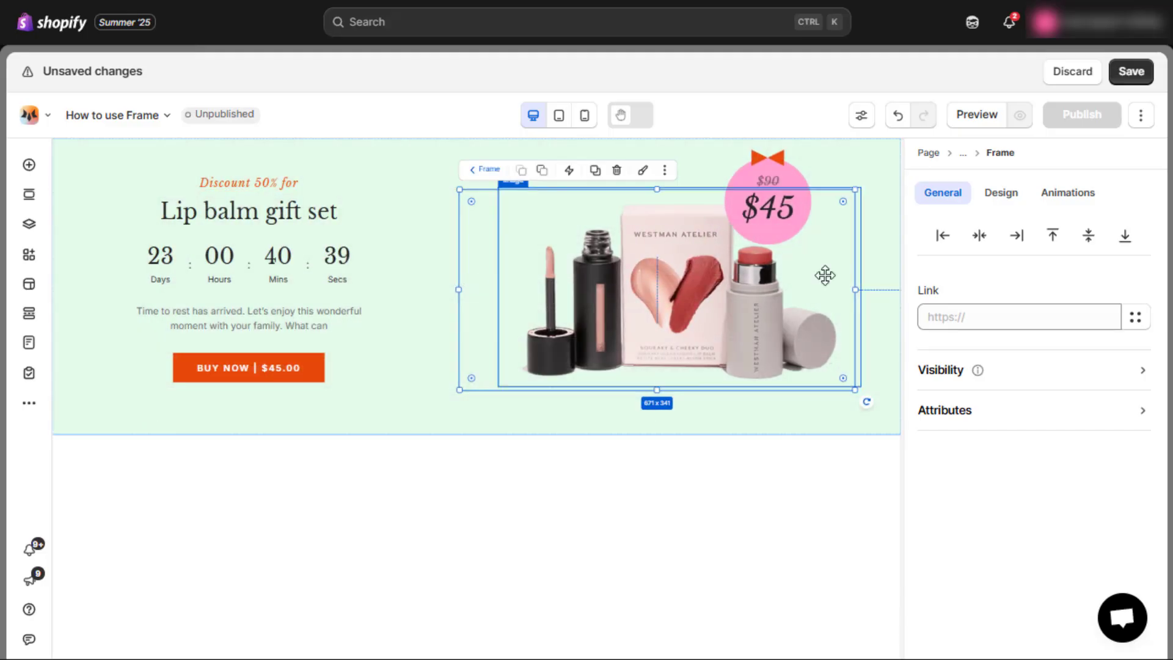
{"action": "mouse_move", "coordinate": [856, 289]}
{"action": "left_mouse_down"}
{"action": "mouse_move", "coordinate": [658, 294]}
{"action": "mouse_move", "coordinate": [844, 287]}
{"action": "left_mouse_up"}
{"action": "left_click_drag", "start_coordinate": [651, 389], "coordinate": [673, 392]}
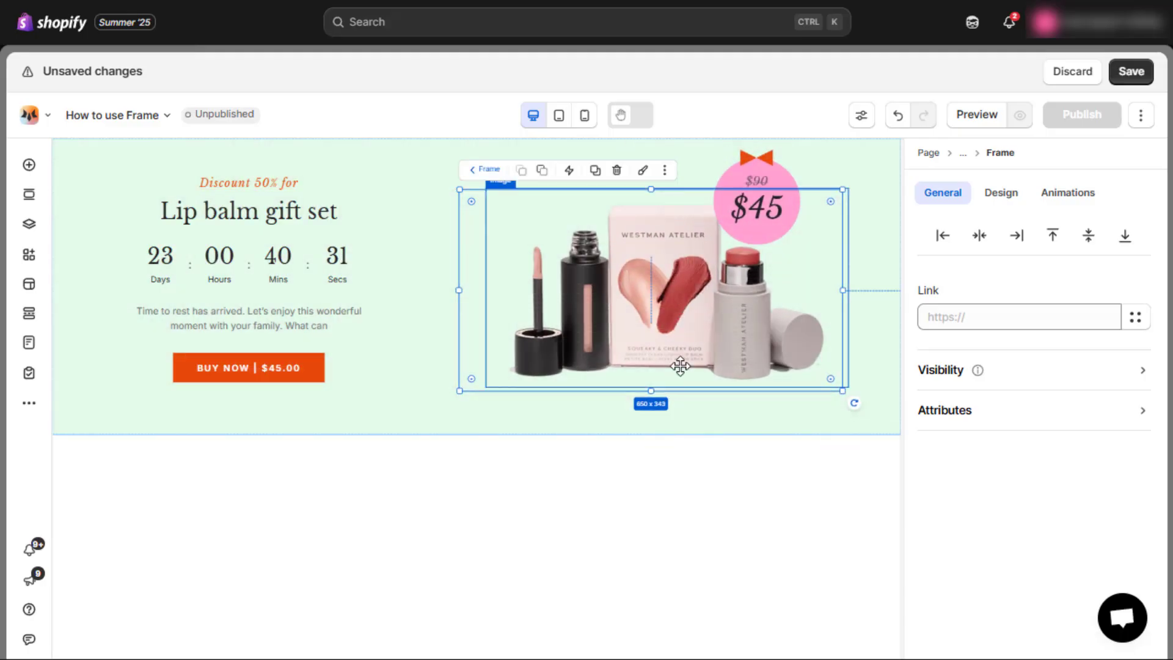
Step: Set the product image frame's page load animation to Fade in down
{"action": "left_click", "coordinate": [1067, 193]}
{"action": "left_click", "coordinate": [1033, 360]}
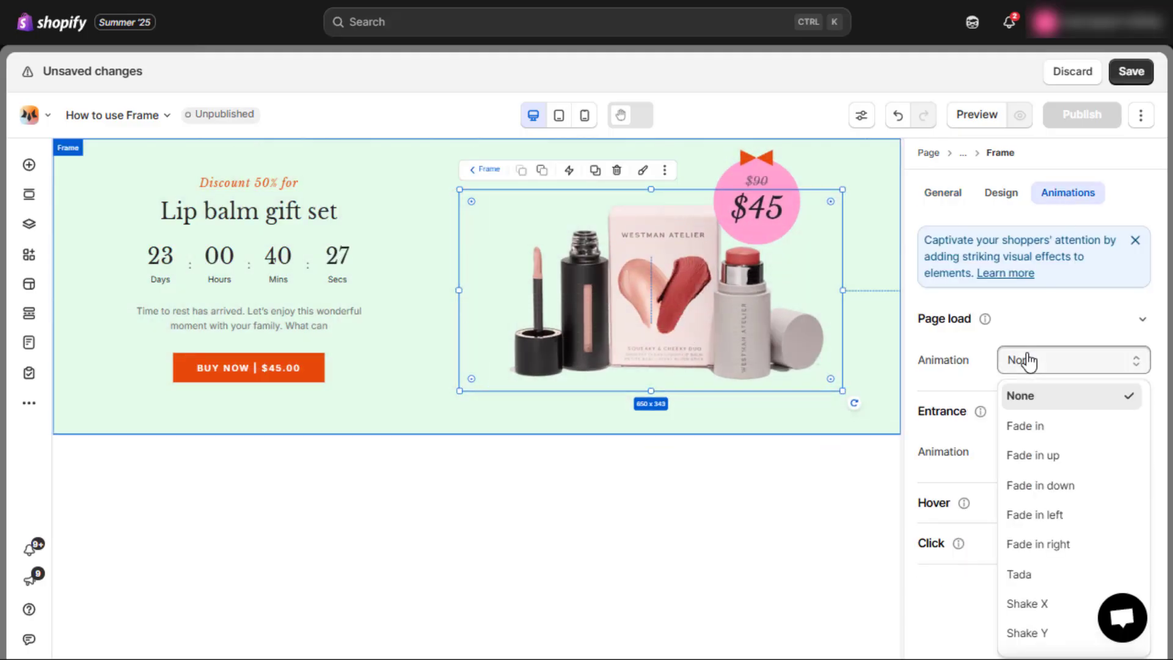
{"action": "left_click", "coordinate": [1043, 485]}
Step: Set the page load animation of the text and countdown frame to Fade in up
{"action": "left_click", "coordinate": [376, 364]}
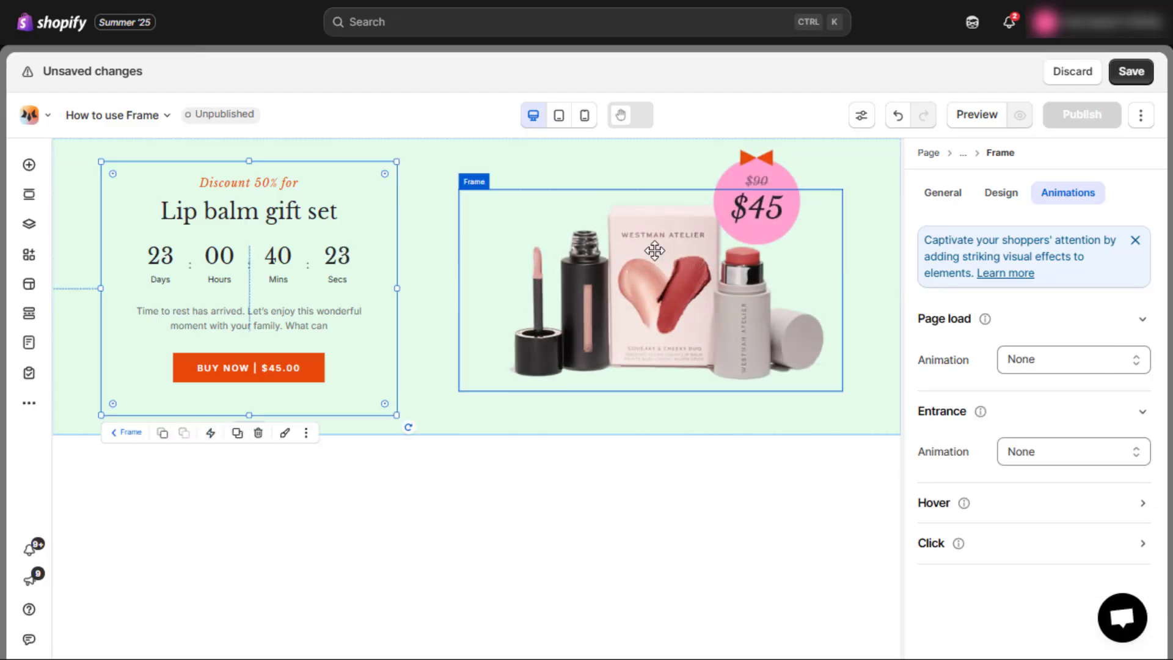
{"action": "left_click", "coordinate": [1062, 371]}
{"action": "left_click", "coordinate": [1045, 453]}
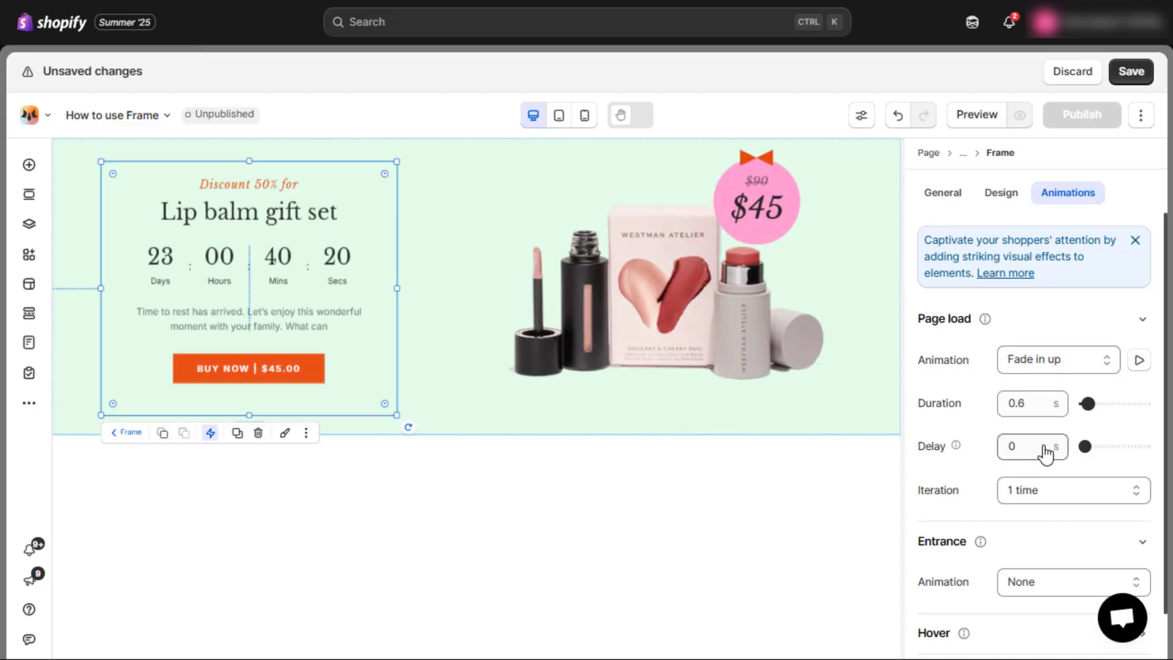
{"action": "left_click", "coordinate": [464, 405]}
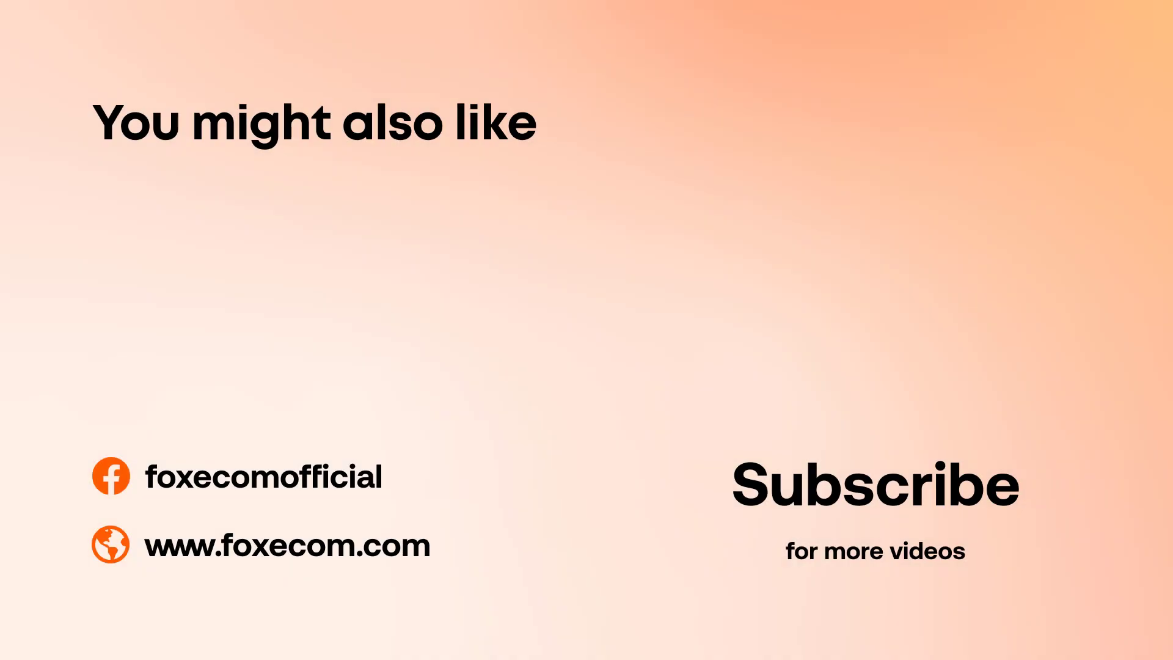